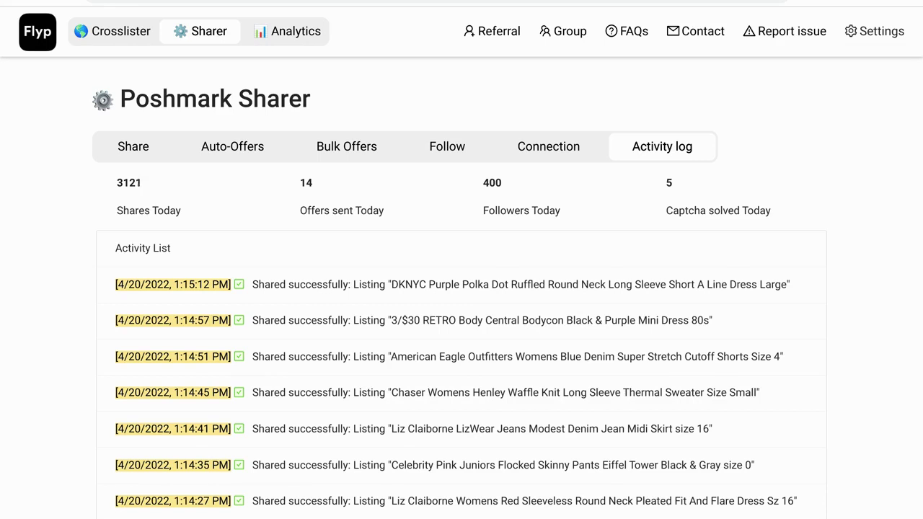
Start a new item in the Crosslister and look over the fields of its blank Universal Form
left_click(119, 41)
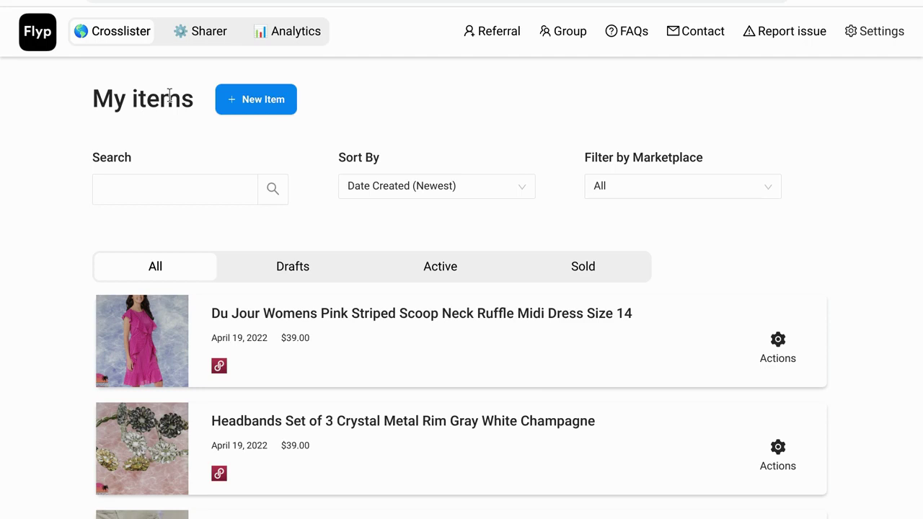
left_click(260, 99)
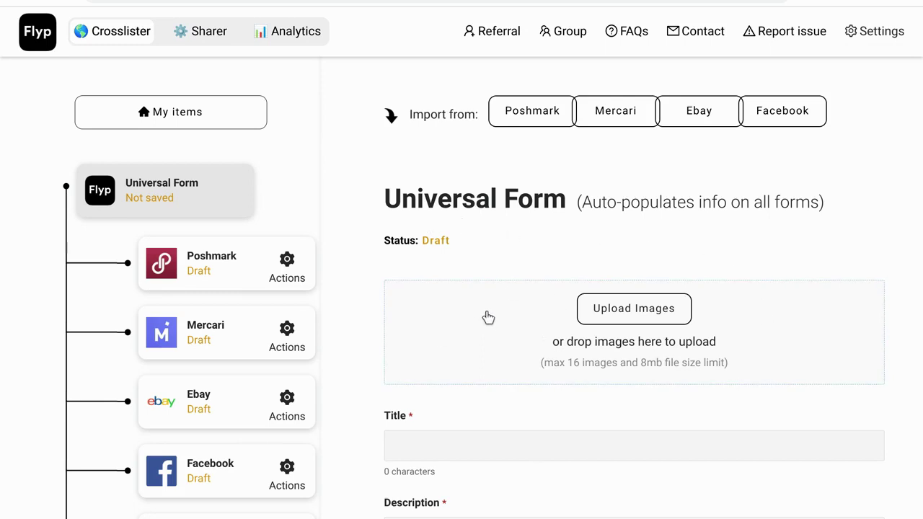
scroll(488, 318, "down", 12)
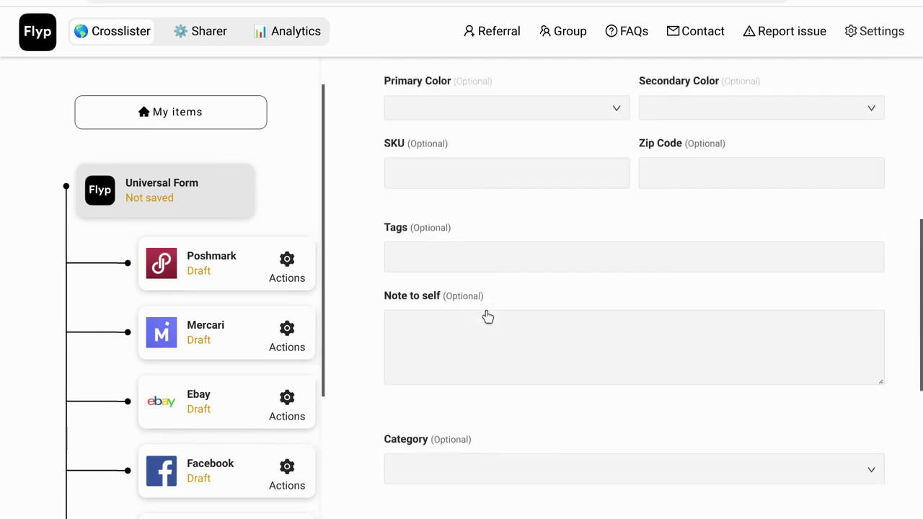
scroll(488, 317, "down", 2)
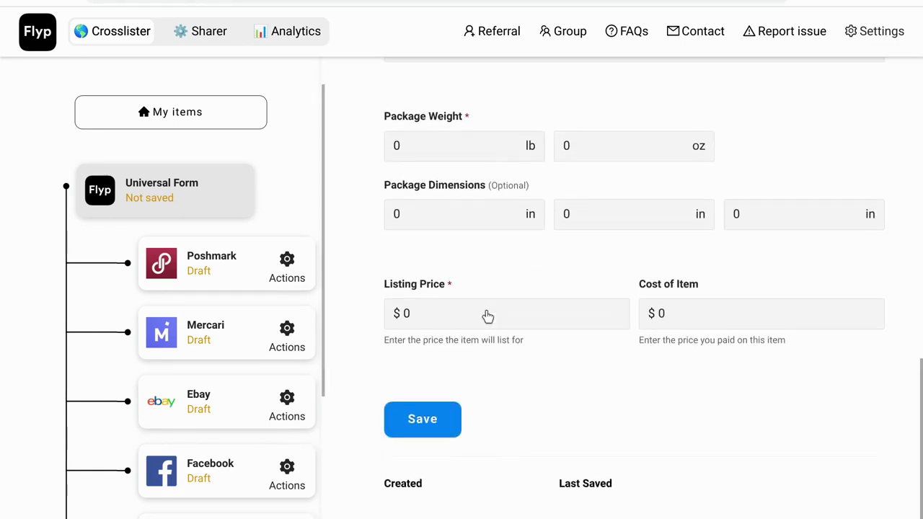
scroll(488, 317, "up", 1)
scroll(488, 317, "up", 10)
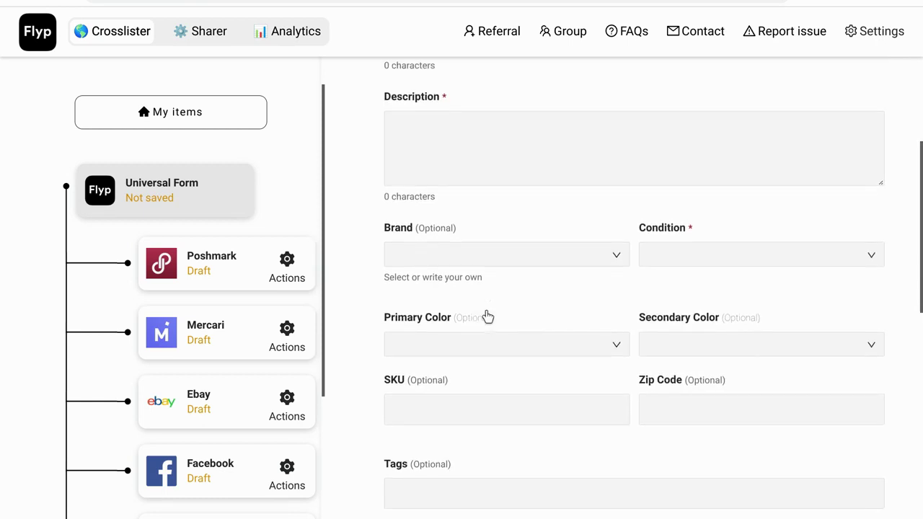
scroll(488, 317, "up", 2)
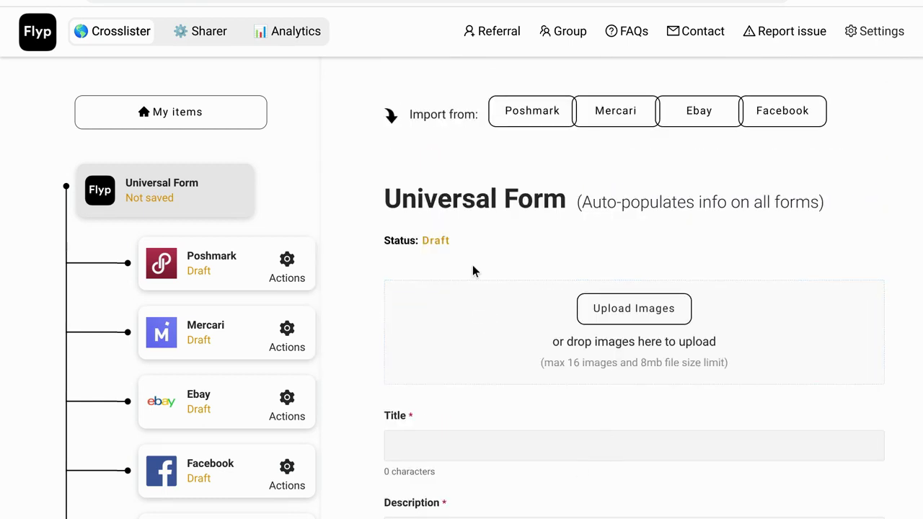
Open the list of Poshmark listings available for import and select the first four Anthropologie tops
left_click(520, 115)
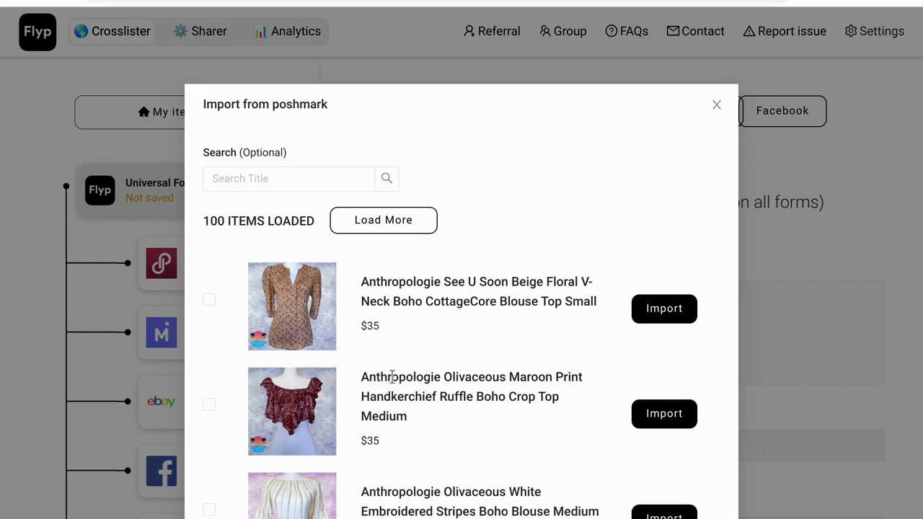
scroll(387, 390, "down", 6)
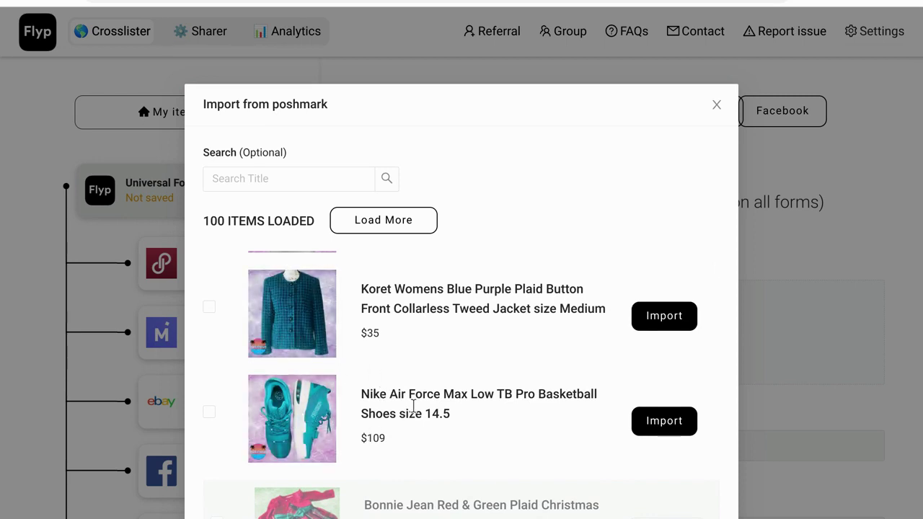
scroll(413, 398, "up", 5)
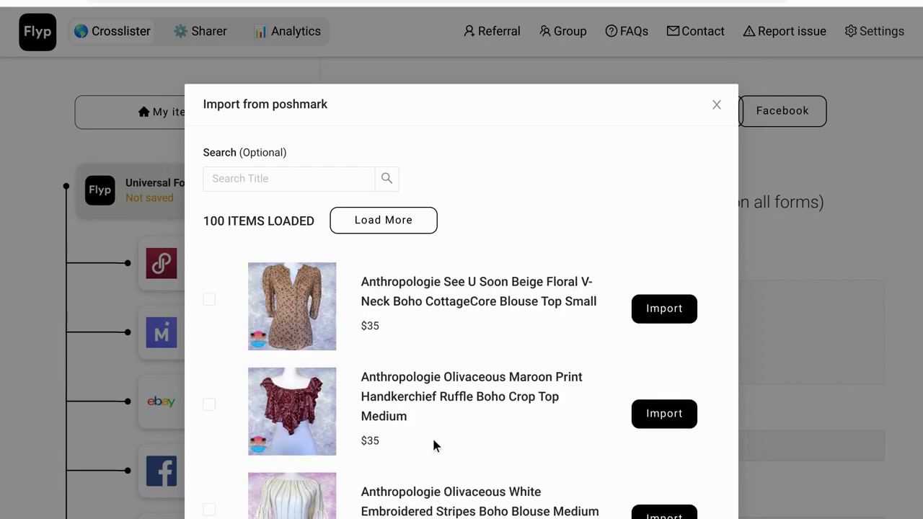
left_click(209, 301)
left_click(209, 405)
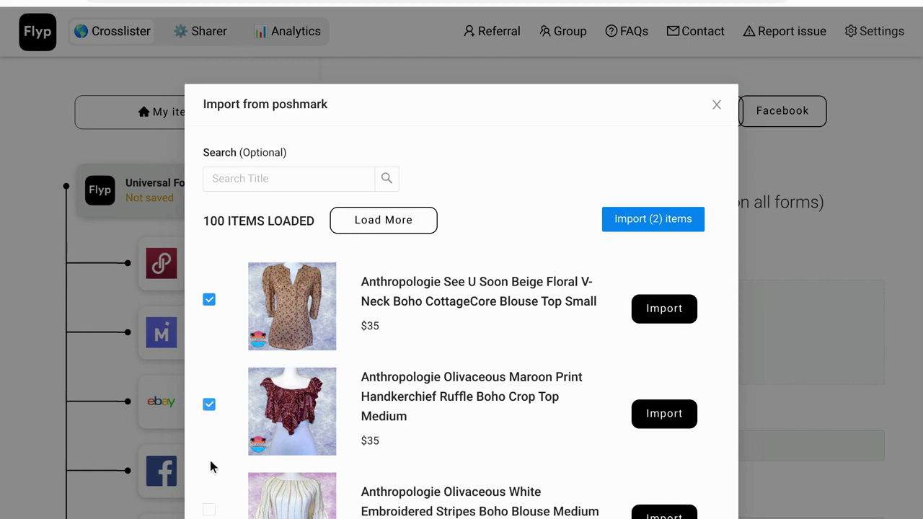
left_click(209, 509)
scroll(413, 410, "down", 3)
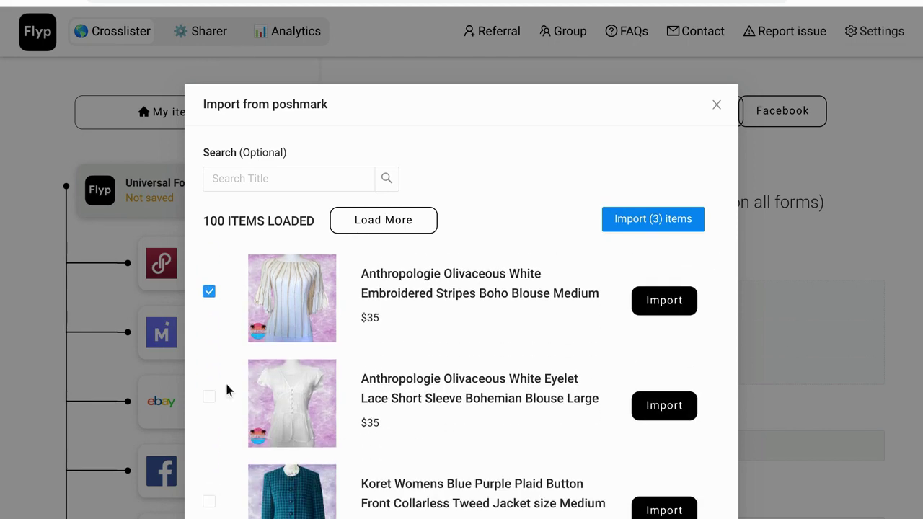
left_click(209, 397)
scroll(355, 368, "down", 2)
scroll(354, 367, "up", 2)
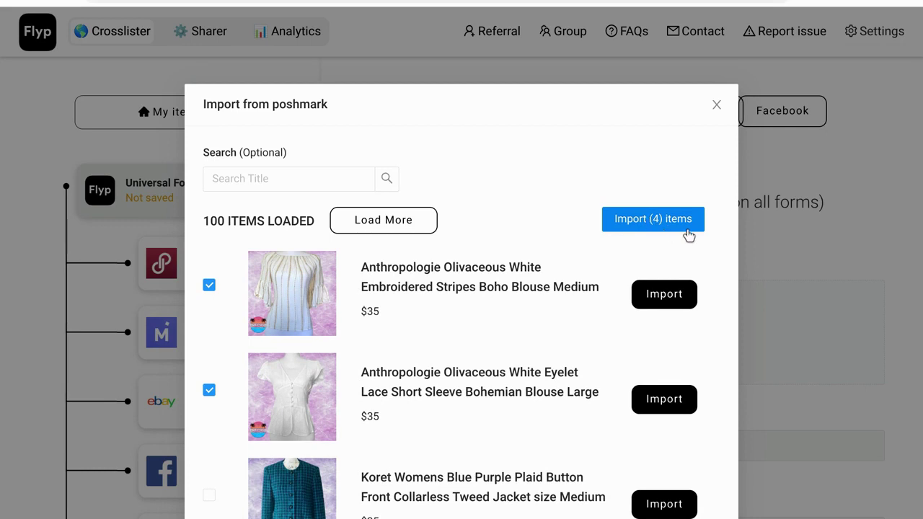
Deselect all but the Anthropologie See U Soon Beige Floral blouse, then import it and go to My items
left_click(209, 391)
left_click(211, 287)
scroll(213, 291, "up", 3)
left_click(211, 293)
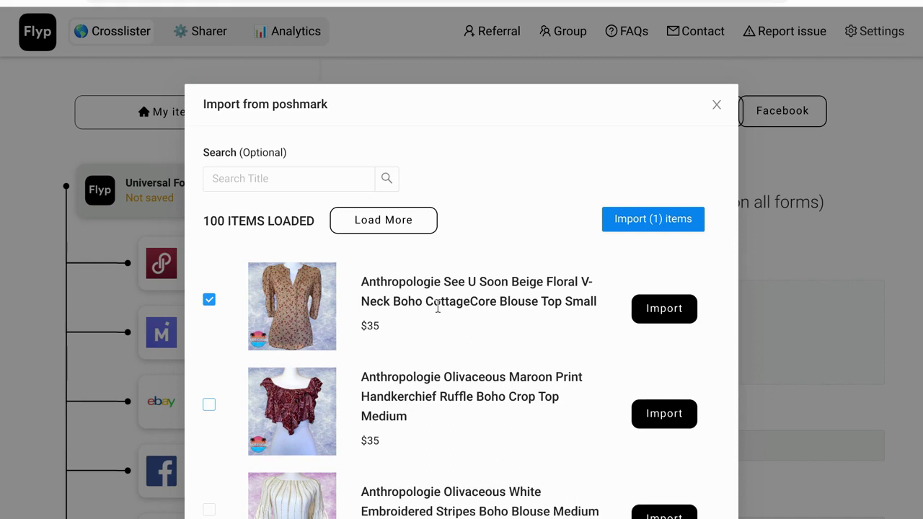
left_click(642, 216)
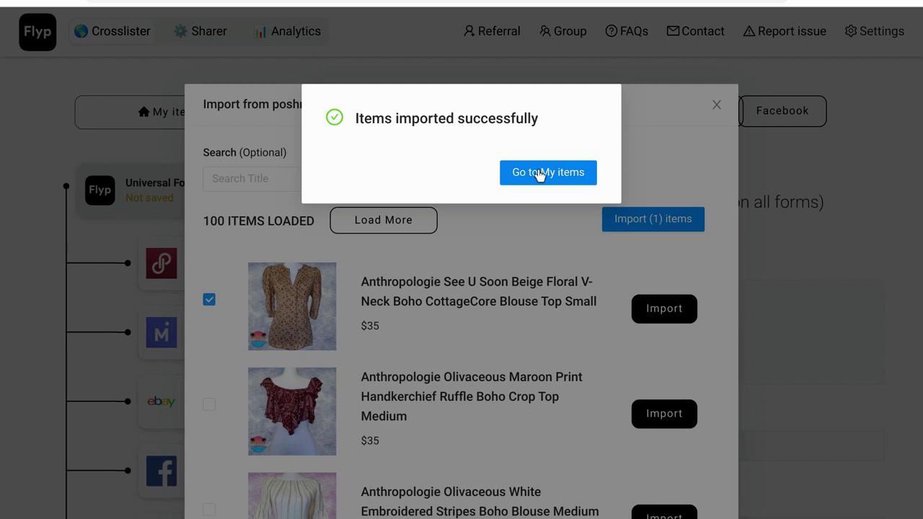
left_click(539, 175)
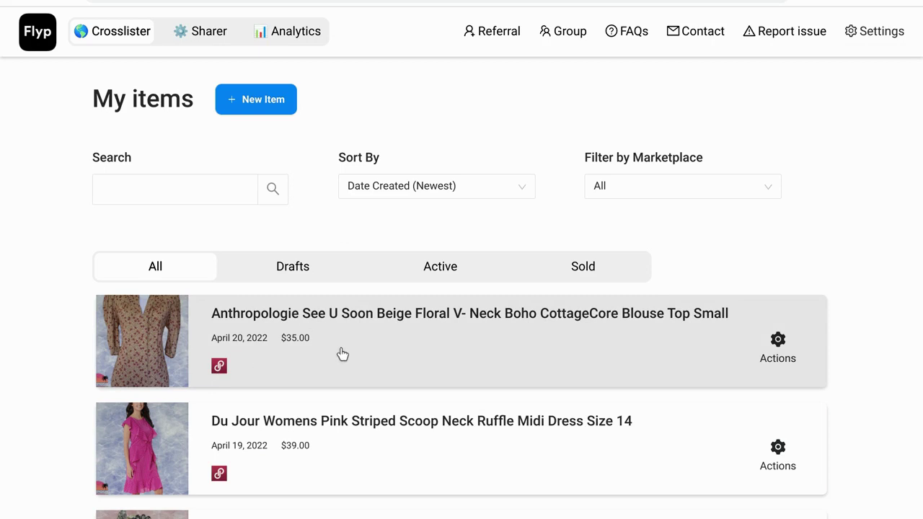
Open the imported Anthropologie See U Soon Beige Floral blouse from the item list and review its Universal Form
scroll(342, 353, "down", 7)
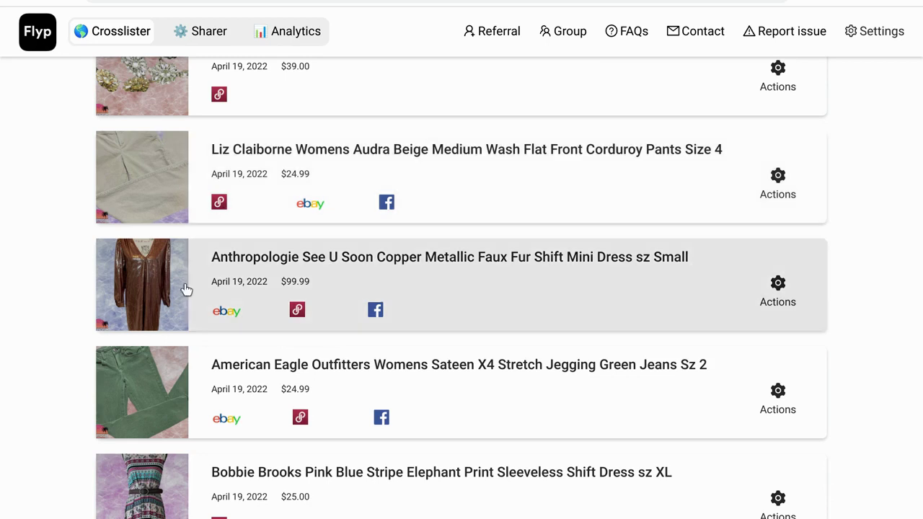
scroll(400, 154, "up", 1)
scroll(400, 154, "up", 5)
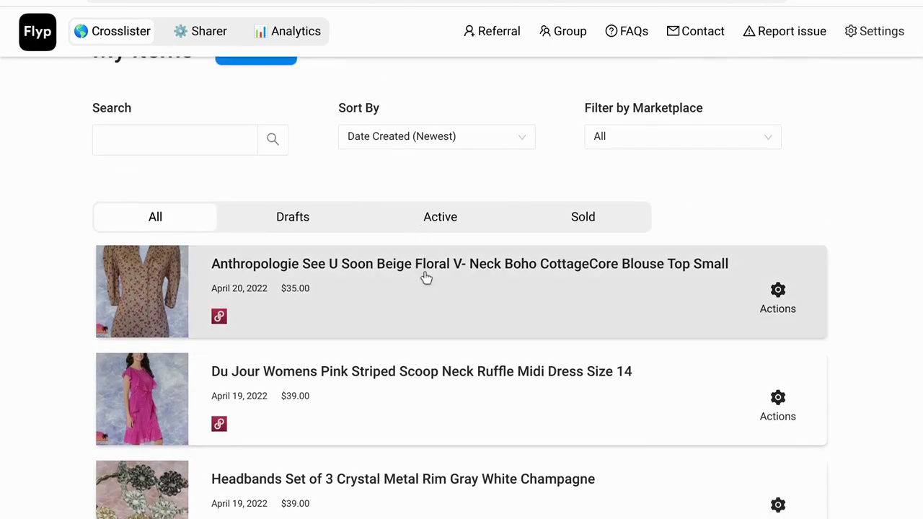
left_click(381, 308)
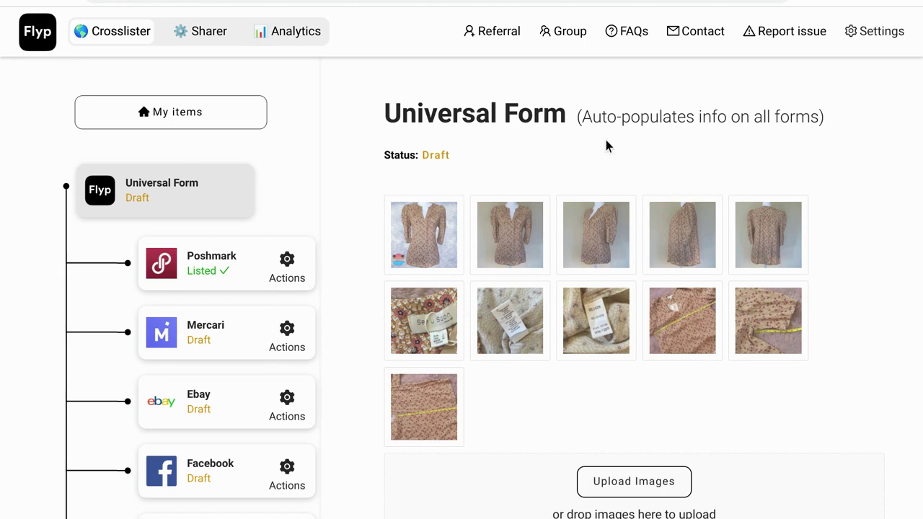
scroll(668, 126, "down", 7)
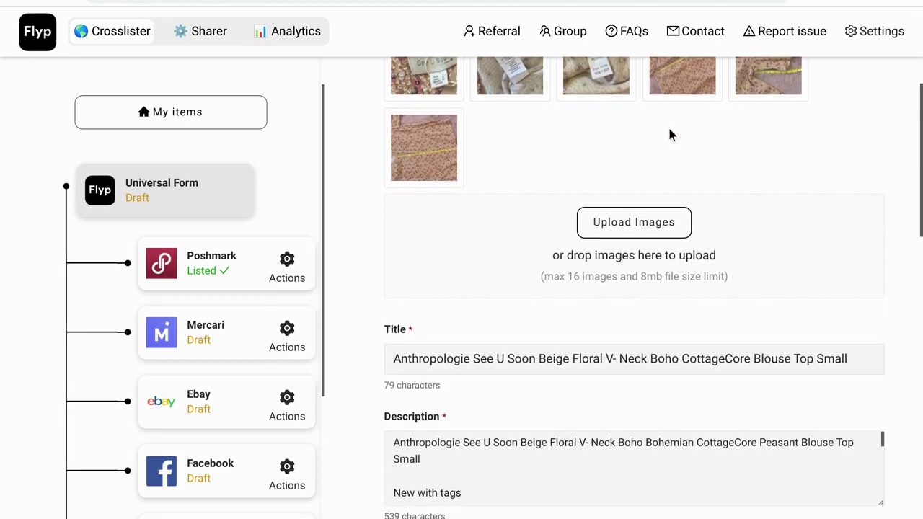
scroll(669, 135, "down", 7)
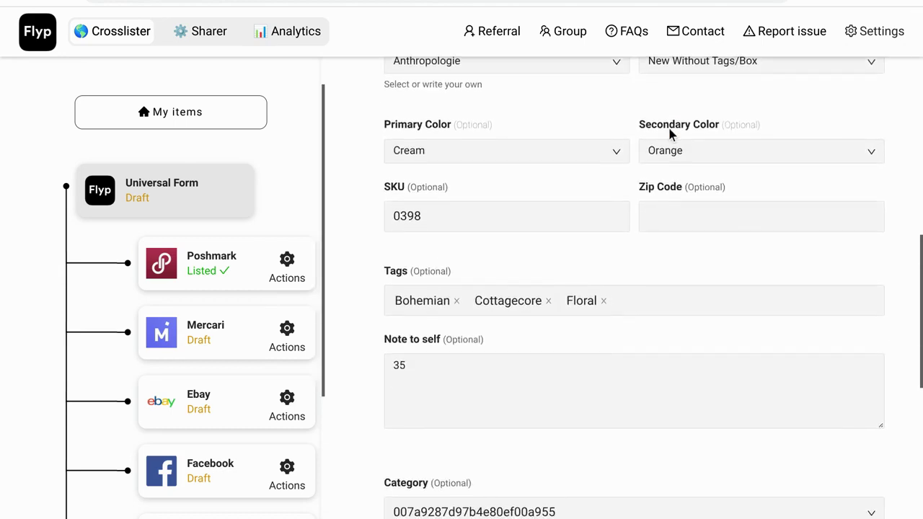
scroll(669, 135, "down", 4)
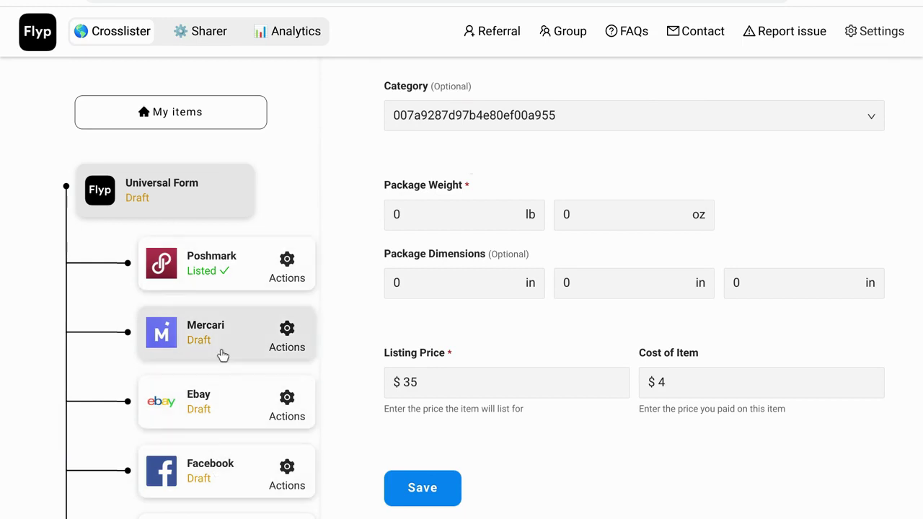
Open the blouse's Ebay form and review its photos, title, description and required fields
left_click(222, 410)
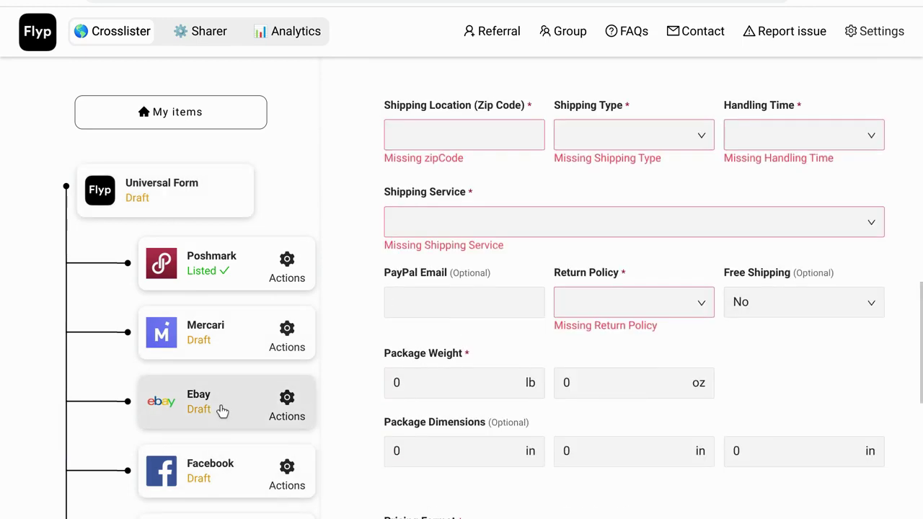
scroll(819, 263, "up", 15)
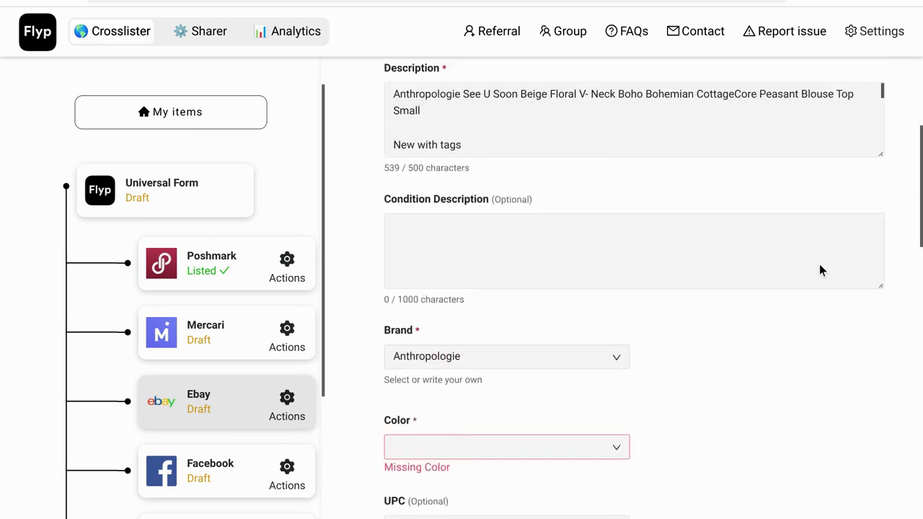
scroll(819, 269, "up", 2)
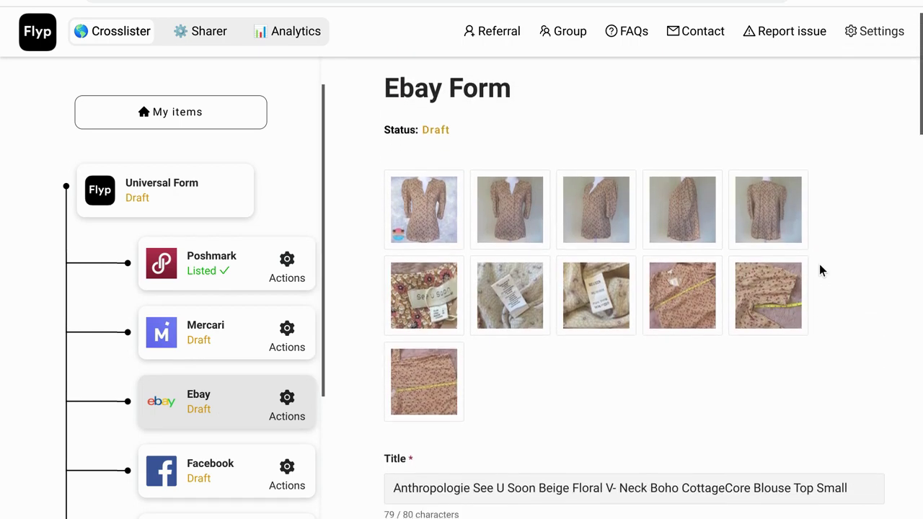
scroll(819, 270, "down", 5)
scroll(819, 269, "down", 5)
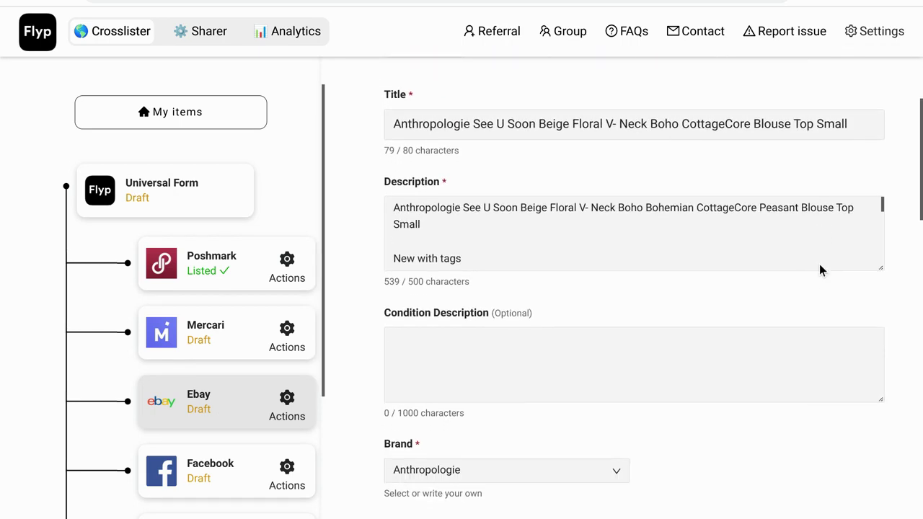
scroll(819, 269, "down", 1)
scroll(819, 269, "up", 6)
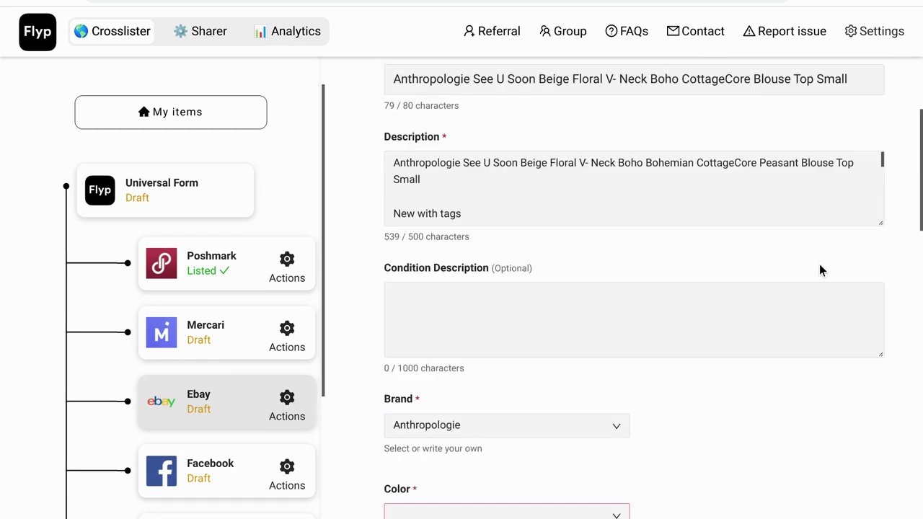
Set the color to Beige in the blouse's Ebay form
scroll(819, 269, "down", 5)
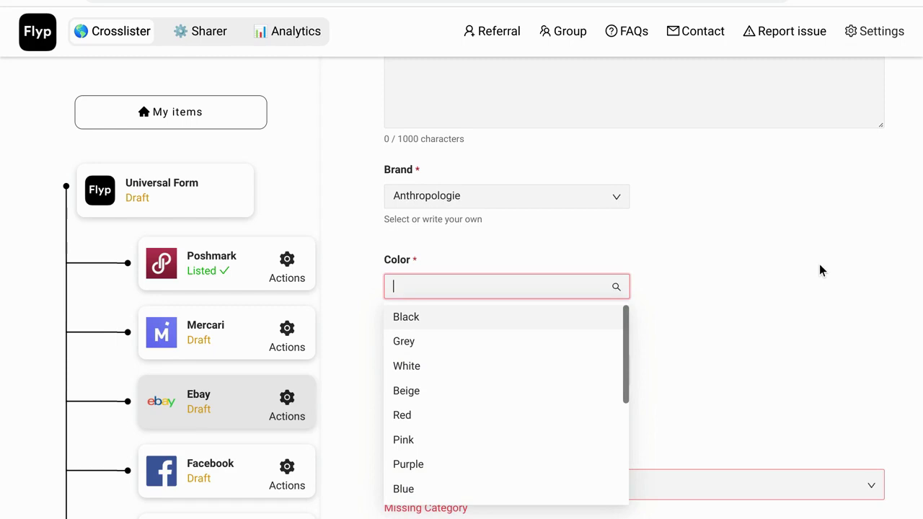
key("Down")
key("Down")
key("Down")
key("Return")
scroll(819, 270, "down", 4)
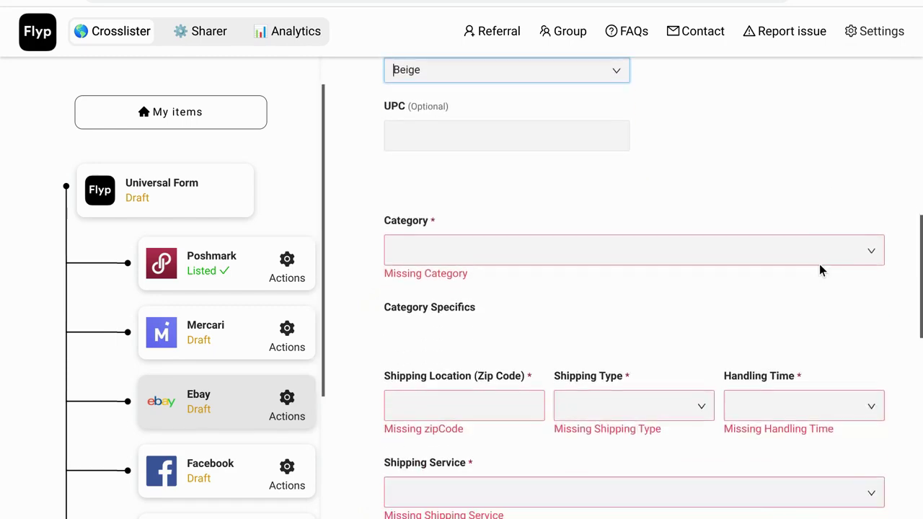
Set the Ebay category to Clothing, Shoes & Accessories > Women > Women's Clothing > Tops
scroll(819, 269, "up", 10)
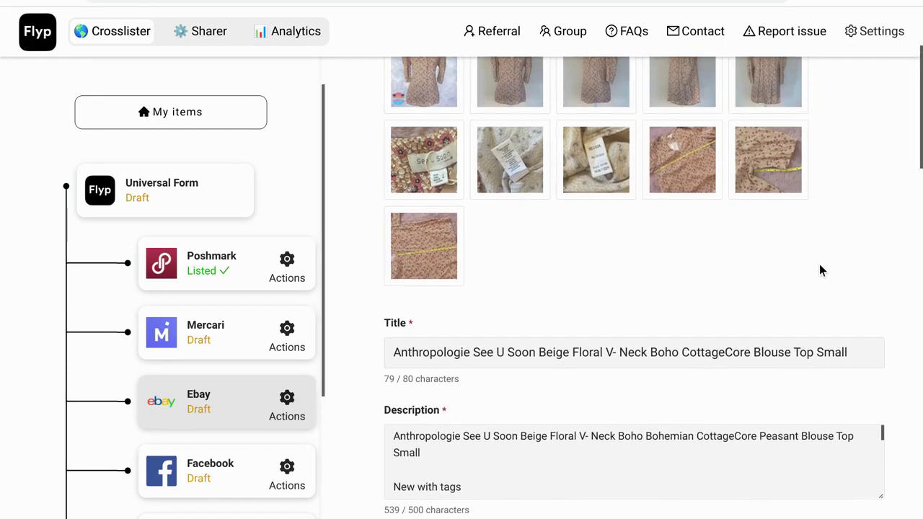
scroll(820, 265, "down", 10)
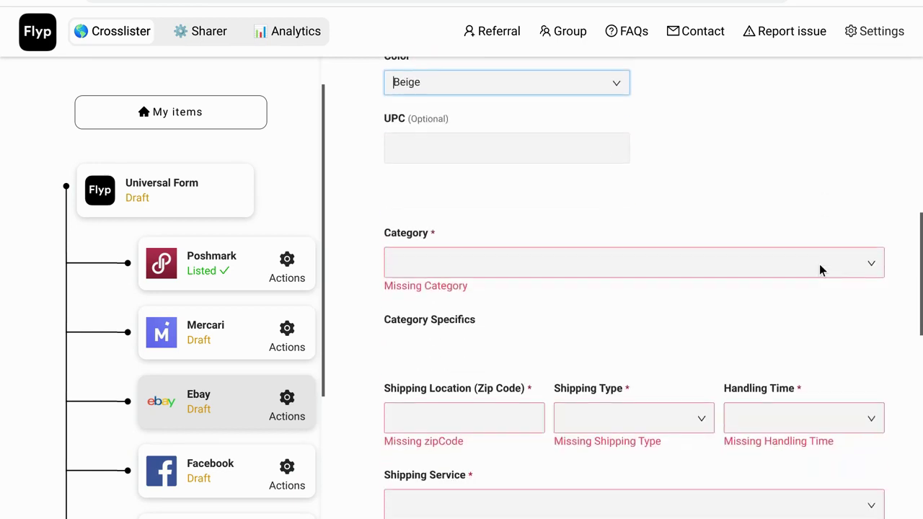
left_click(820, 270)
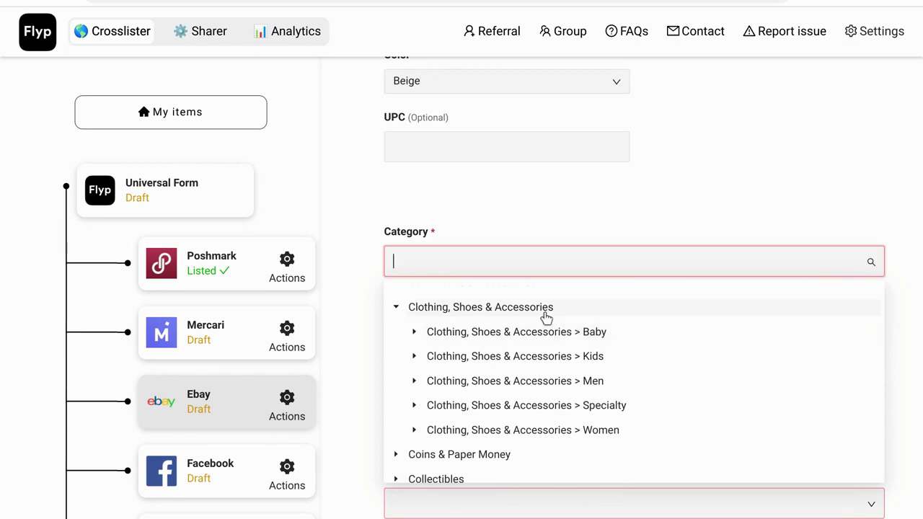
left_click(588, 430)
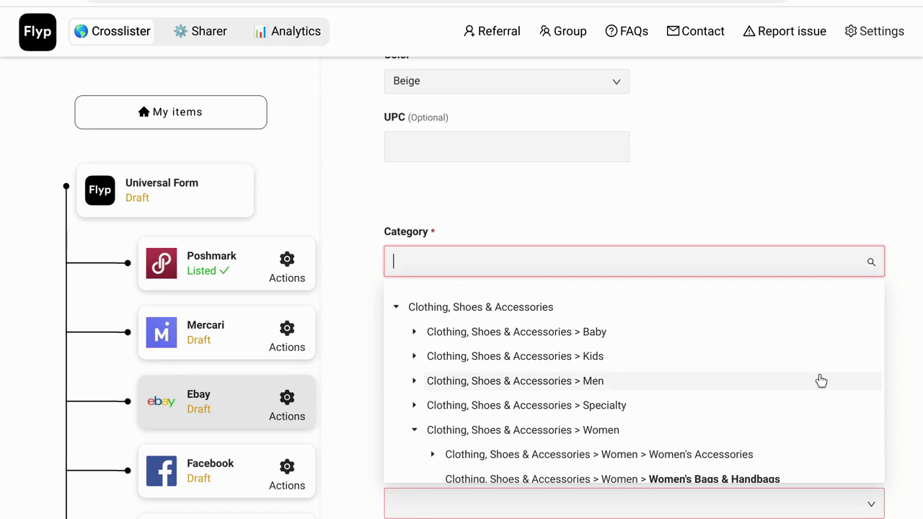
scroll(821, 380, "down", 1)
scroll(817, 380, "down", 2)
scroll(815, 380, "up", 1)
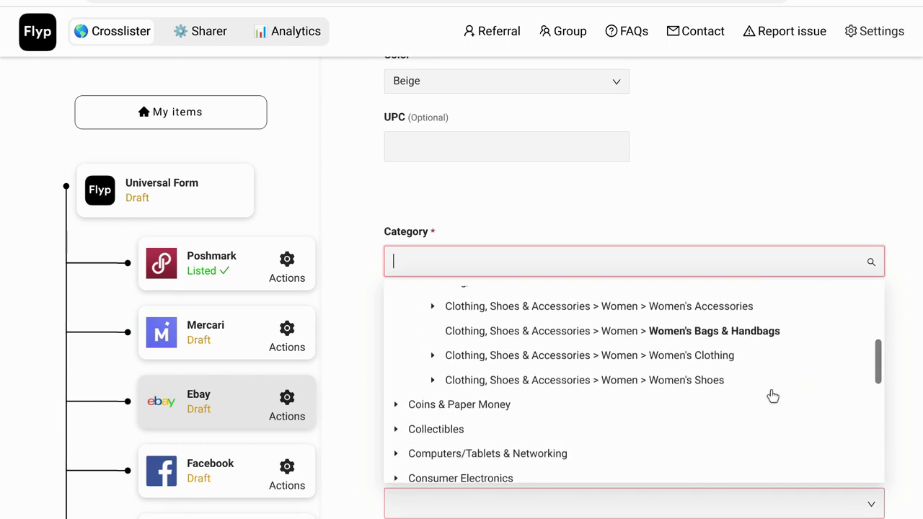
left_click(730, 363)
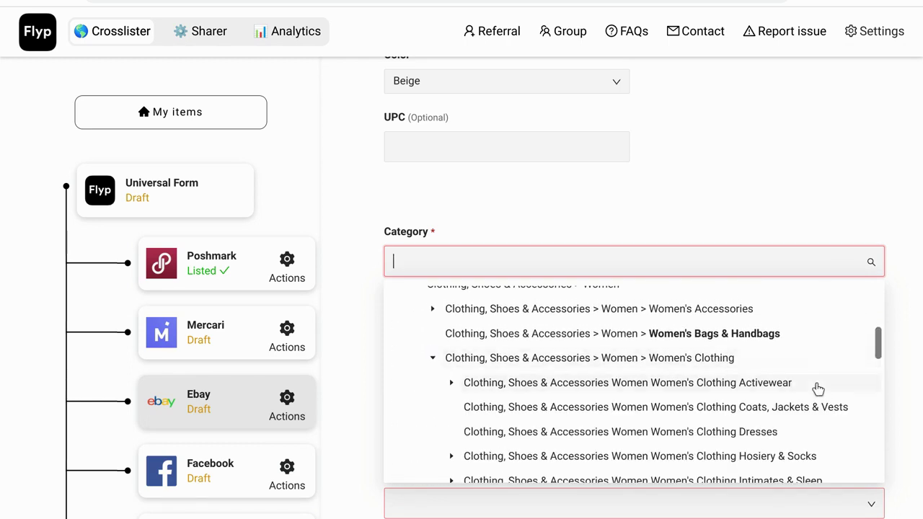
left_click(880, 341)
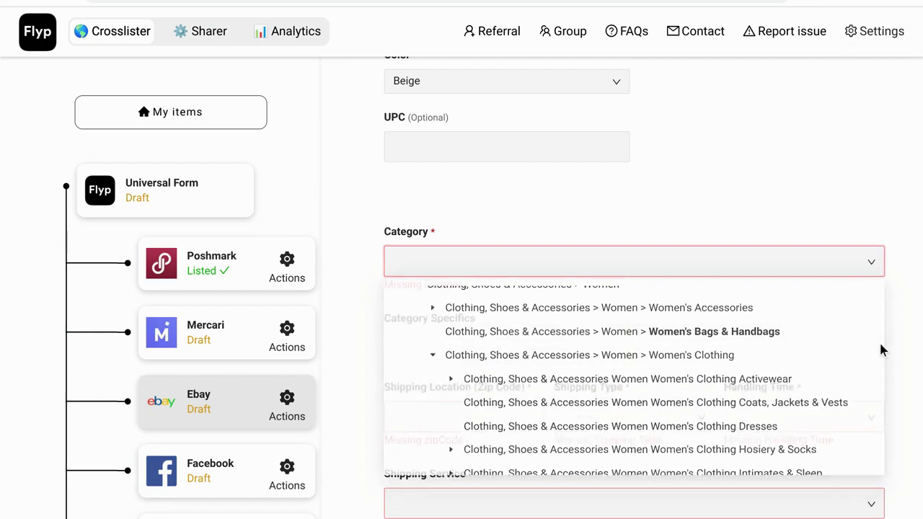
left_click(731, 261)
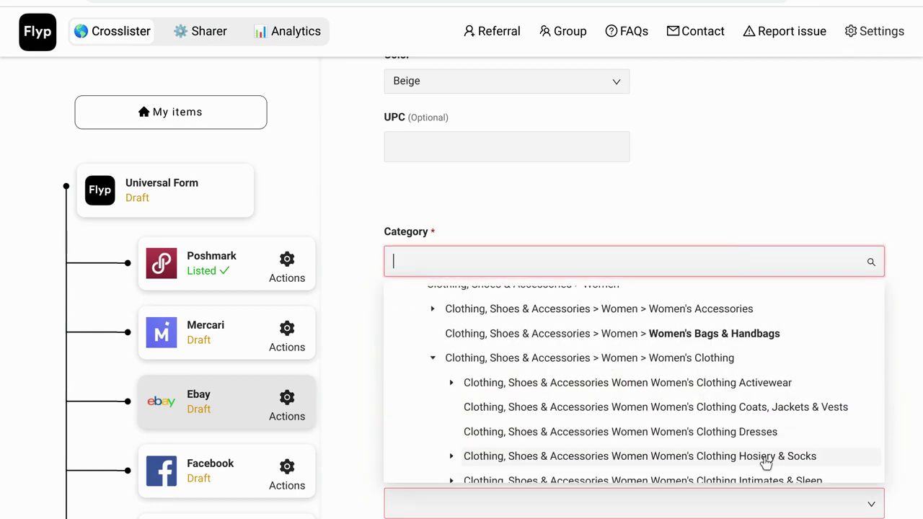
scroll(651, 447, "down", 2)
scroll(652, 447, "down", 5)
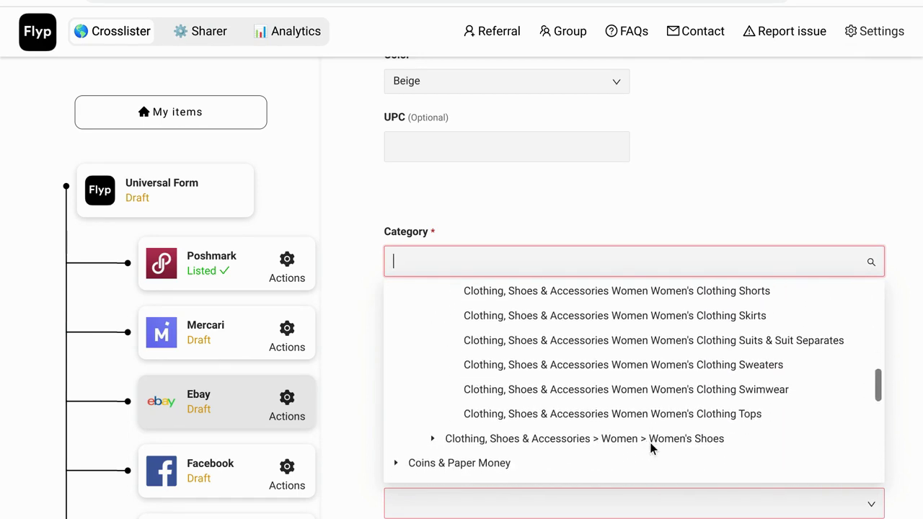
key("Up")
key("Return")
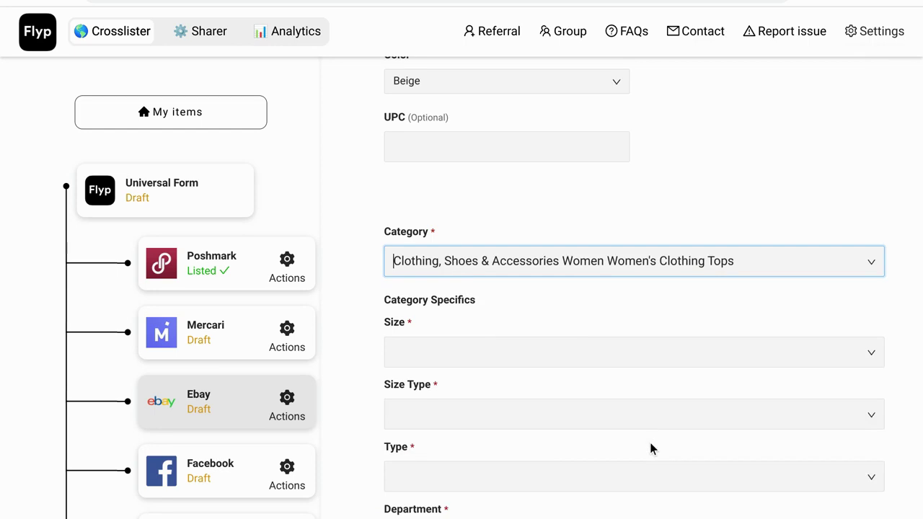
In the category specifics, set the size to S and the size type to Regular
scroll(651, 449, "up", 9)
scroll(650, 442, "down", 9)
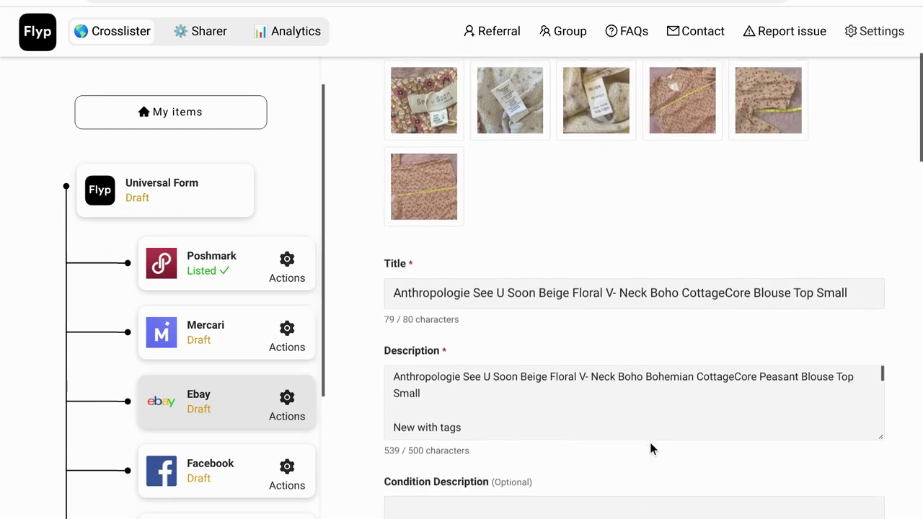
key("Tab")
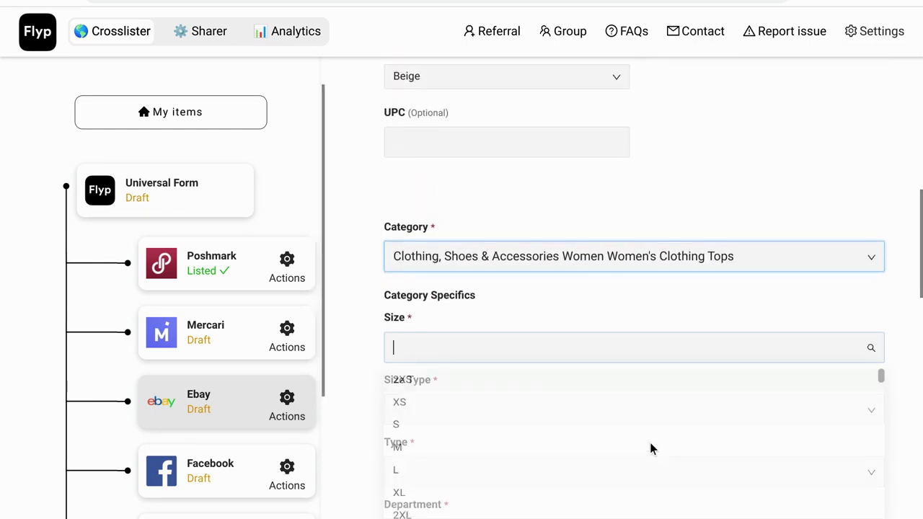
left_click(649, 444)
key("Down")
left_click(649, 439)
scroll(650, 442, "down", 2)
key("Tab")
key("Return")
key("Down")
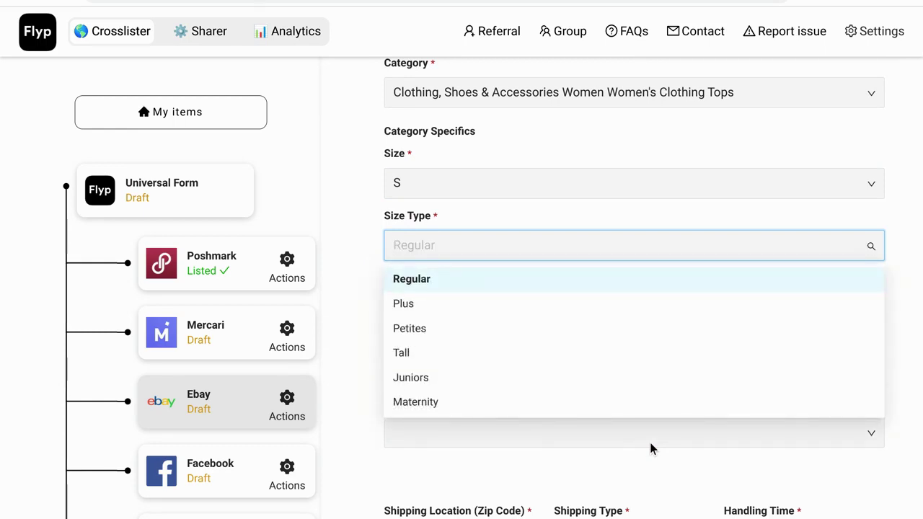
key("Return")
Set the type to Blouse and the department to Women in the category specifics
key("Tab")
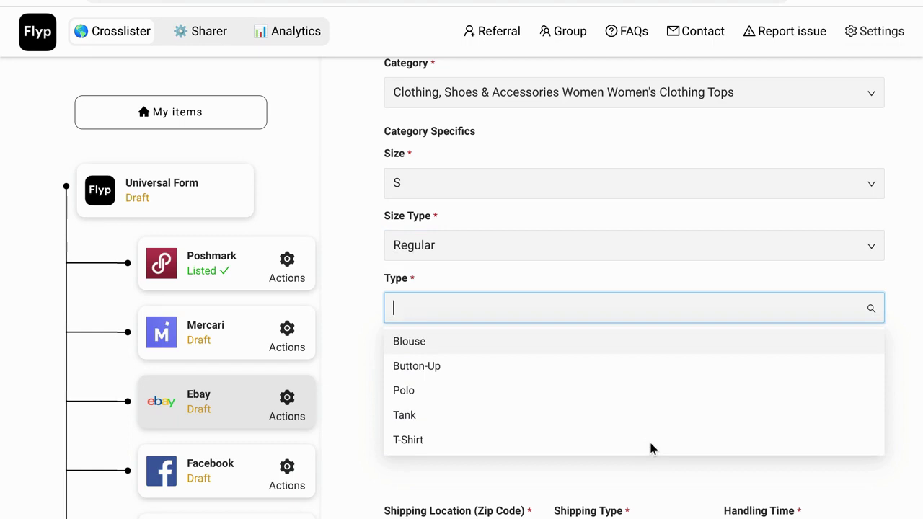
key("Return")
scroll(650, 444, "down", 2)
key("Tab")
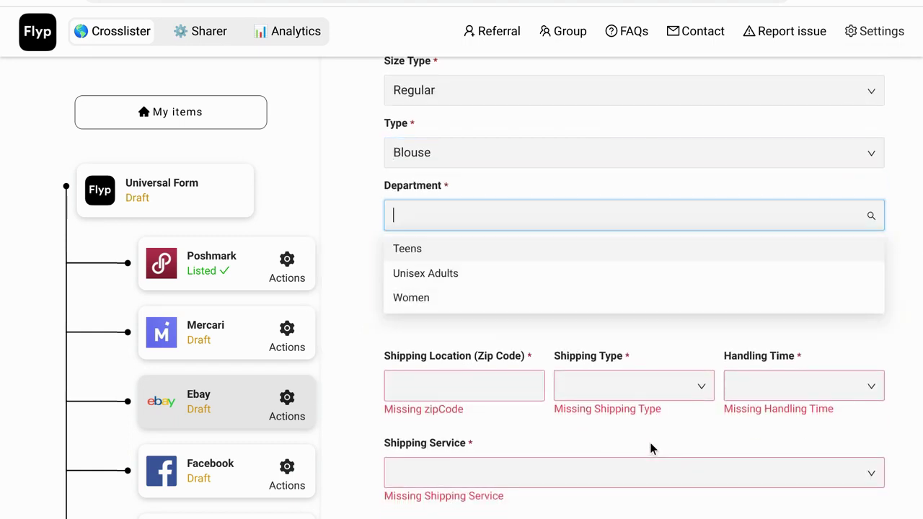
key("Escape")
key("Down")
key("Up")
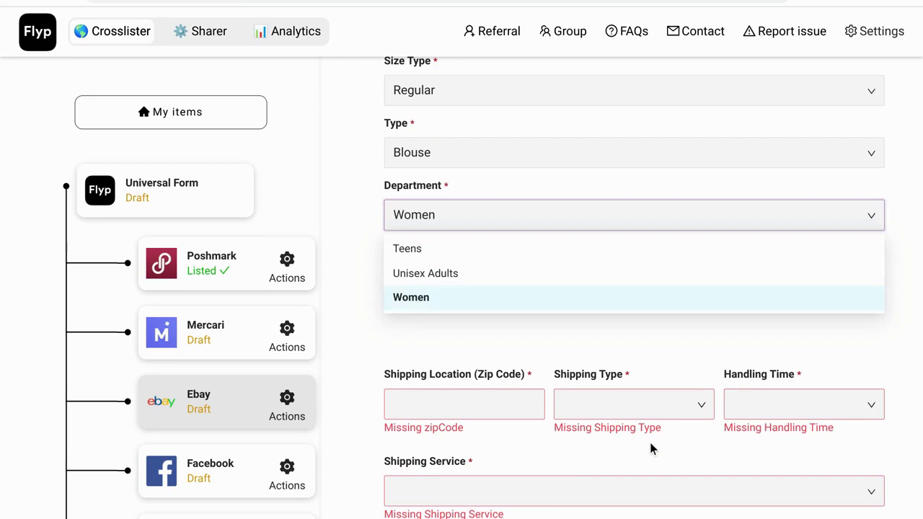
key("Return")
Set the blouse's condition to New with tags in the Ebay form
key("Tab")
scroll(650, 449, "up", 10)
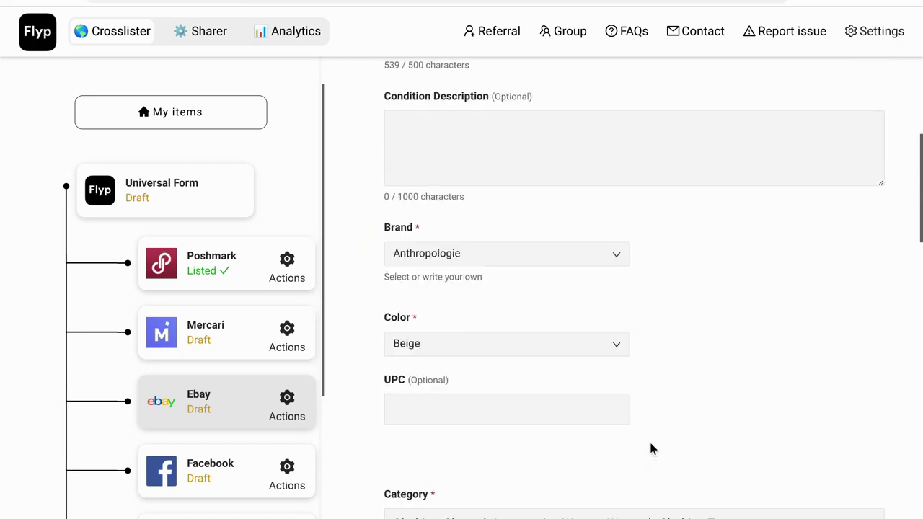
key("Down")
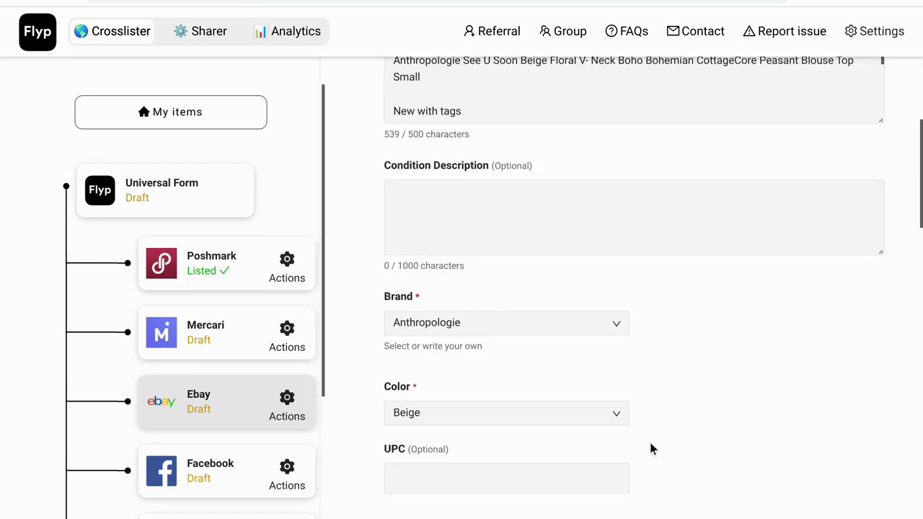
scroll(650, 449, "down", 1)
key("Return")
Fill in the shipping location's zip code with the suggested entry and set the shipping type to Flat
key("Tab")
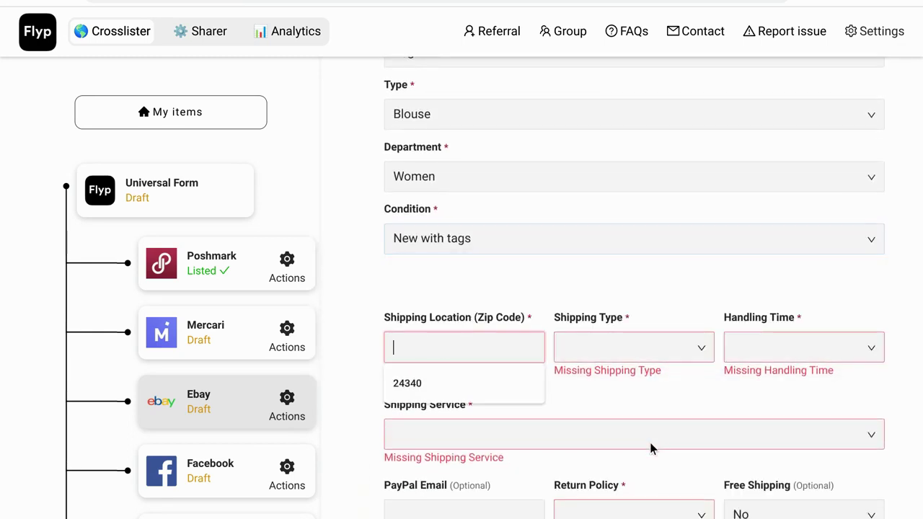
key("Down")
key("Return")
scroll(651, 449, "down", 4)
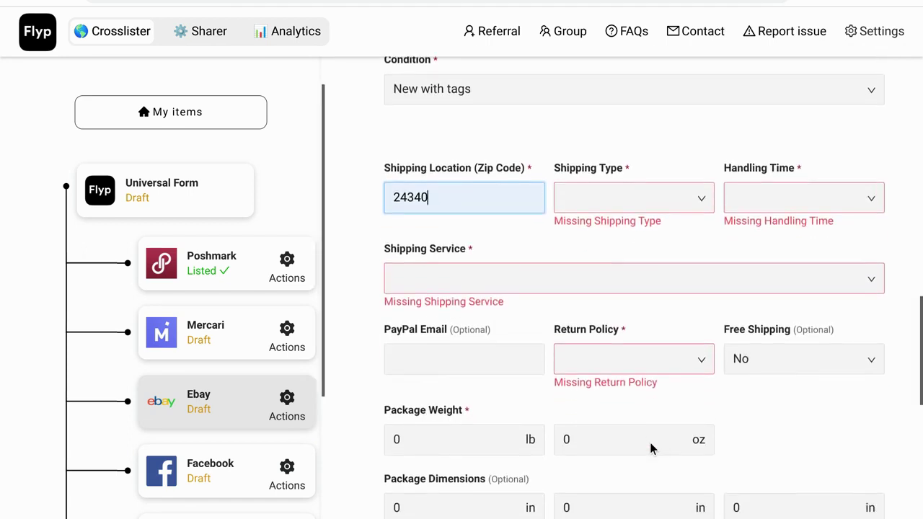
key("Tab")
key("Down")
key("Return")
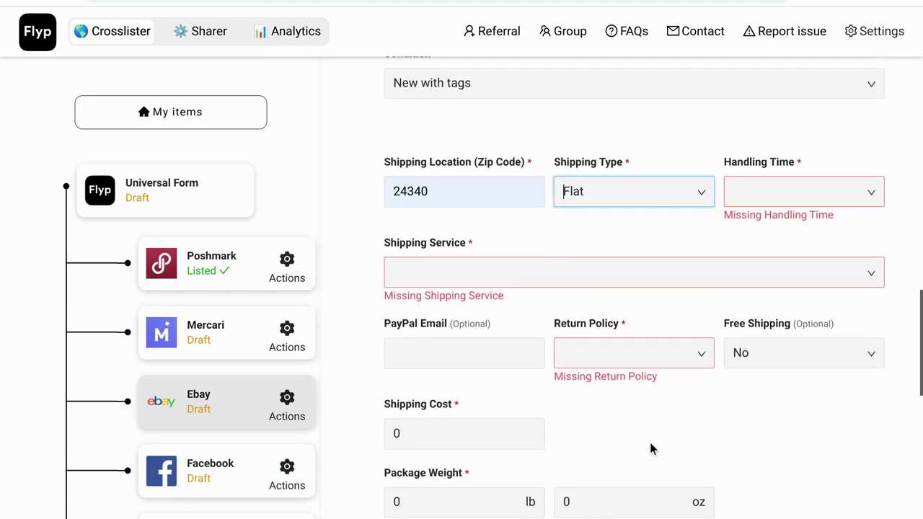
Set the handling time to 3 Business Days in the Ebay form
key("Tab")
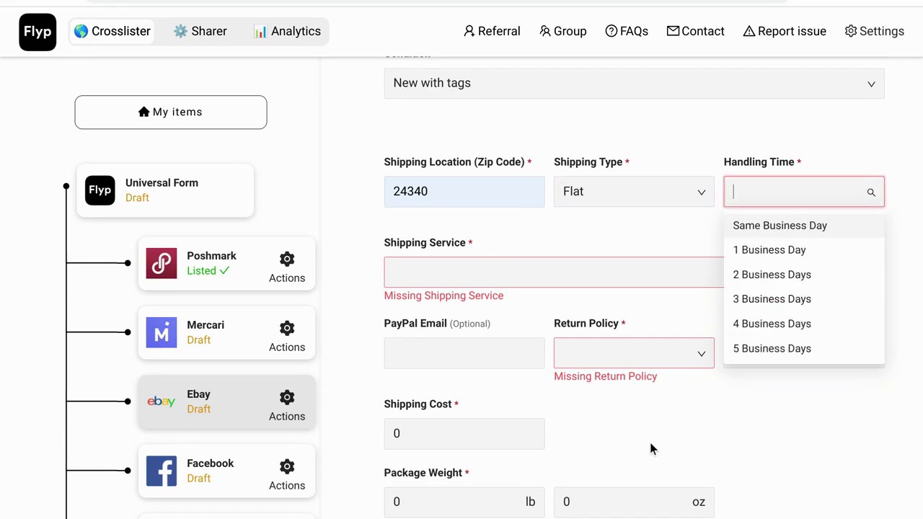
key("Down")
key("Down")
key("Down")
key("Down")
key("Return")
scroll(650, 449, "down", 1)
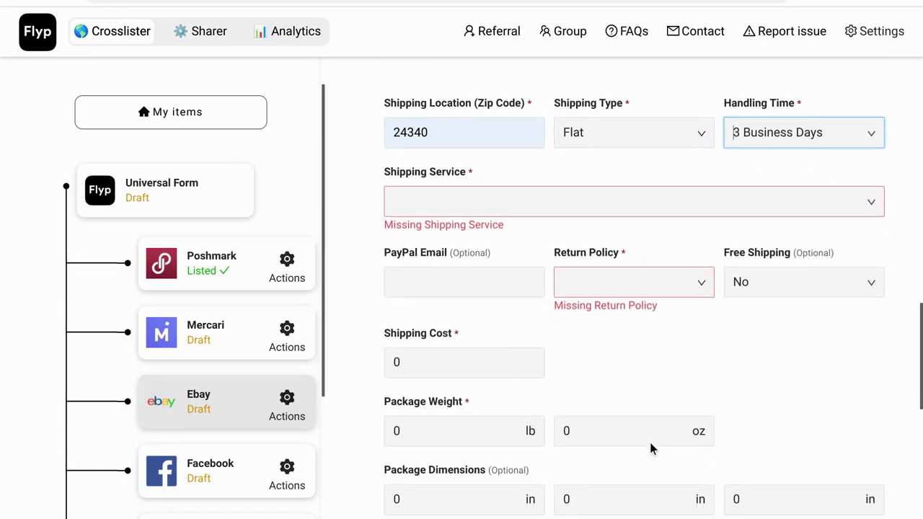
Choose USPS First Class Package (2 to 3 business days) as the shipping service
key("Tab")
key("Down")
key("Down")
key("Down")
key("Down")
key("Down")
key("Down")
key("Down")
key("Down")
key("Down")
key("Down")
key("Down")
key("Down")
key("Down")
key("Down")
key("Down")
key("Down")
key("Down")
key("Down")
key("Down")
key("Down")
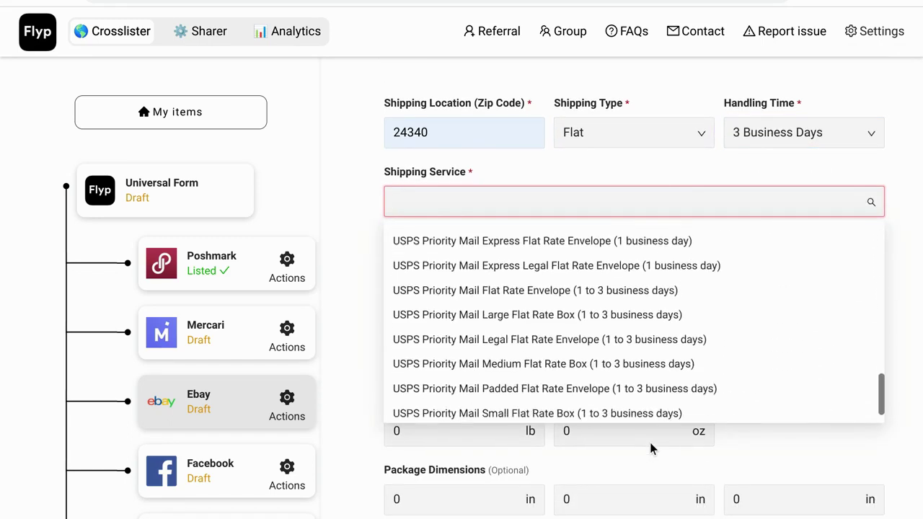
scroll(651, 448, "down", 5)
scroll(650, 448, "up", 6)
scroll(651, 448, "up", 3)
key("Up")
key("Up")
key("Up")
key("Up")
key("Up")
key("Return")
Set the return policy to Returns Not Accepted in the Ebay form
scroll(650, 448, "down", 3)
key("Tab")
key("Tab")
key("Down")
key("Down")
key("Return")
Replace the shipping cost with 4.29 in the Ebay form
key("Tab")
key("Tab")
key("BackSpace")
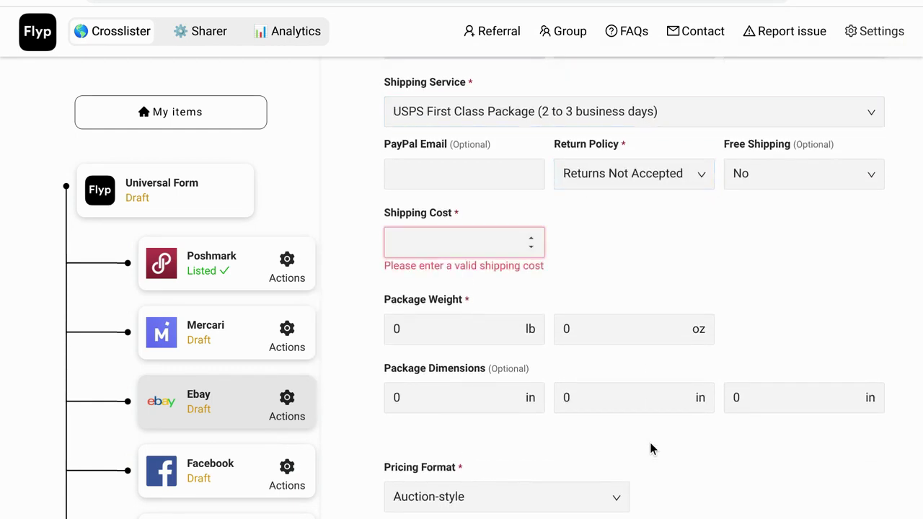
type("4.2929")
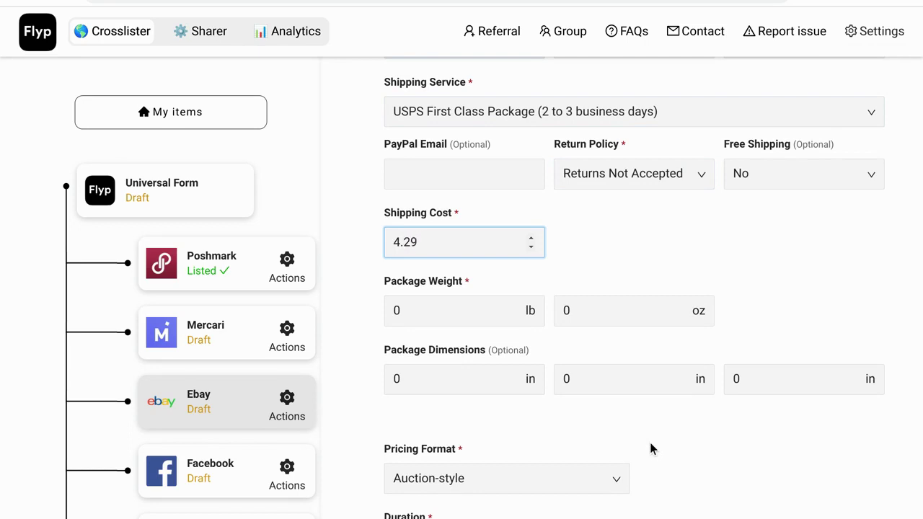
Change the pricing format of the Ebay listing to Fixed price
scroll(651, 449, "down", 2)
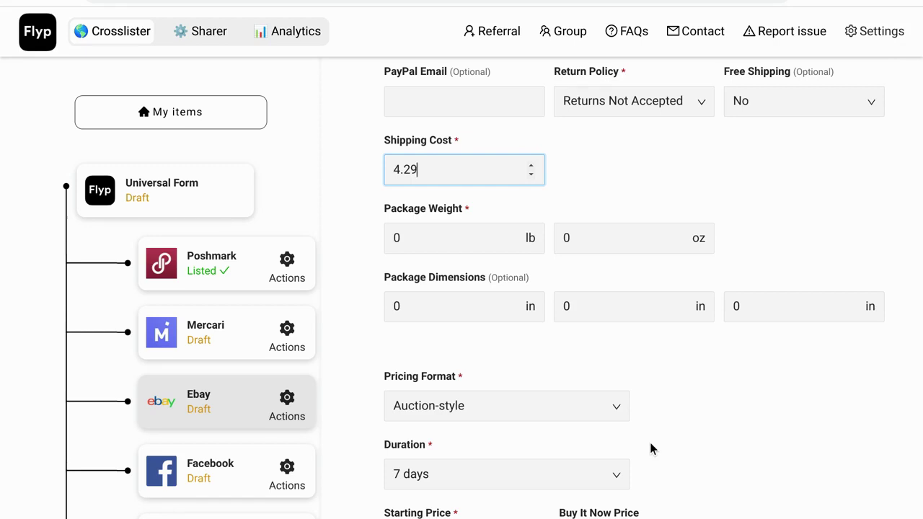
scroll(650, 449, "down", 3)
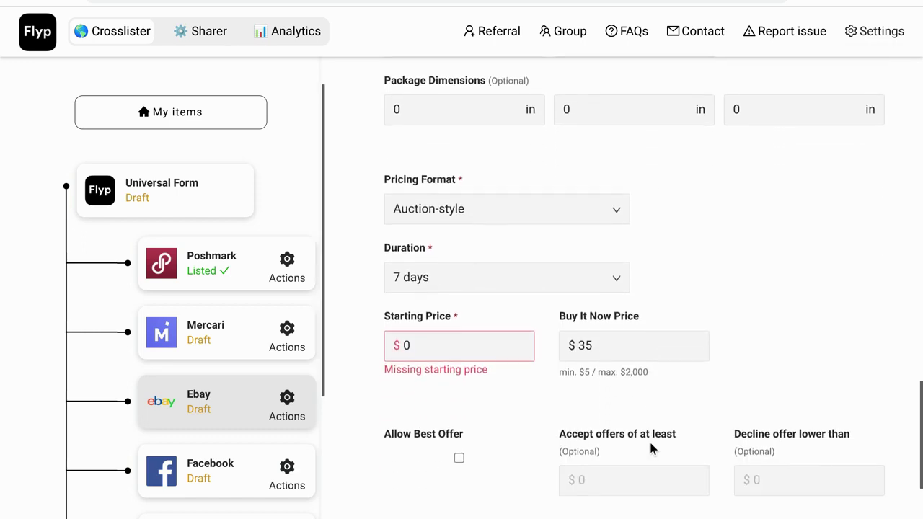
key("Down")
key("Down")
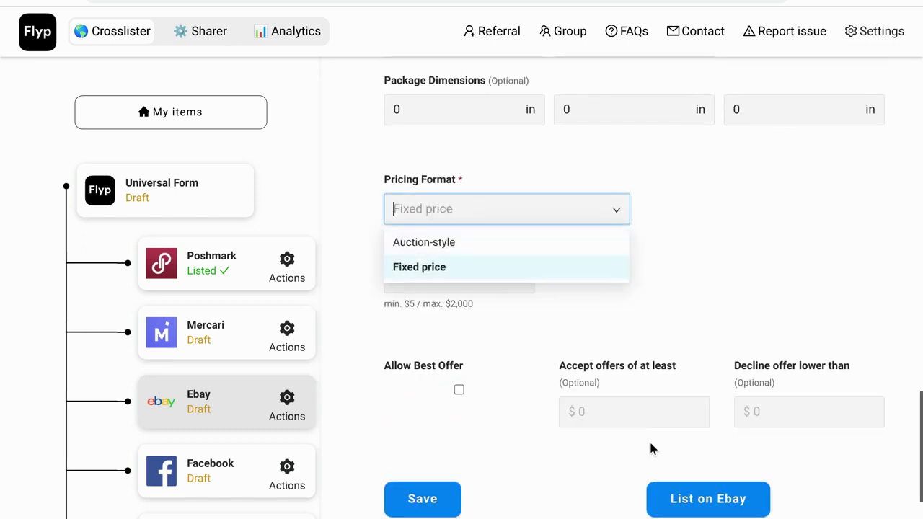
key("Return")
scroll(650, 449, "down", 1)
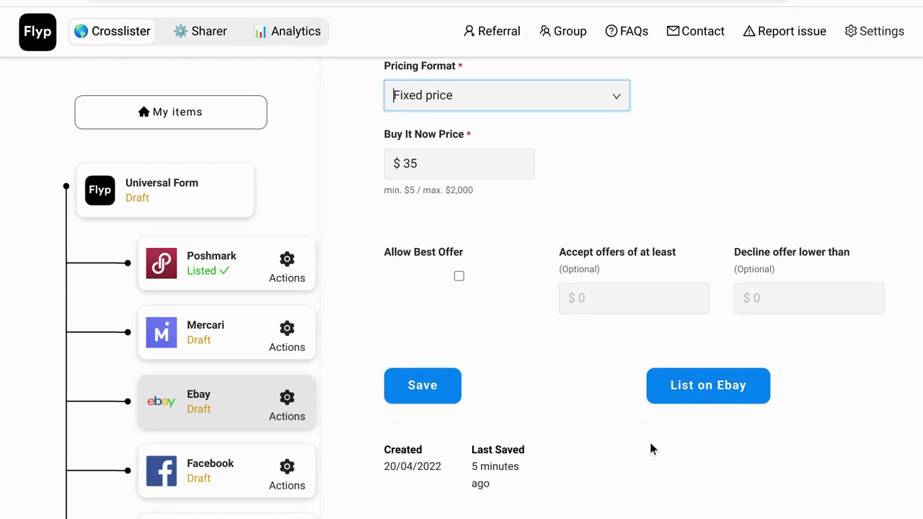
Set the Buy It Now price to $32.99
key("Tab")
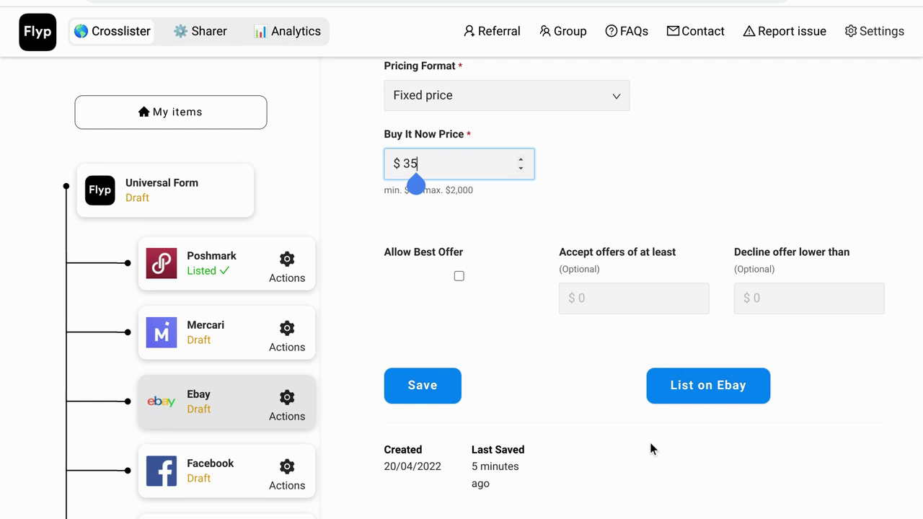
key("BackSpace")
type("2.99")
Allow best offers on the blouse and submit the listing to Ebay
key("Tab")
key("space")
scroll(650, 449, "down", 1)
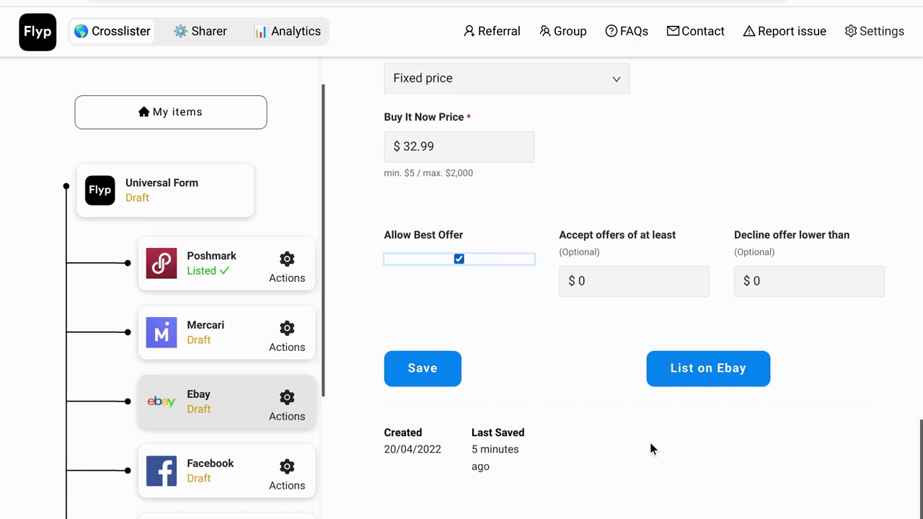
key("Return")
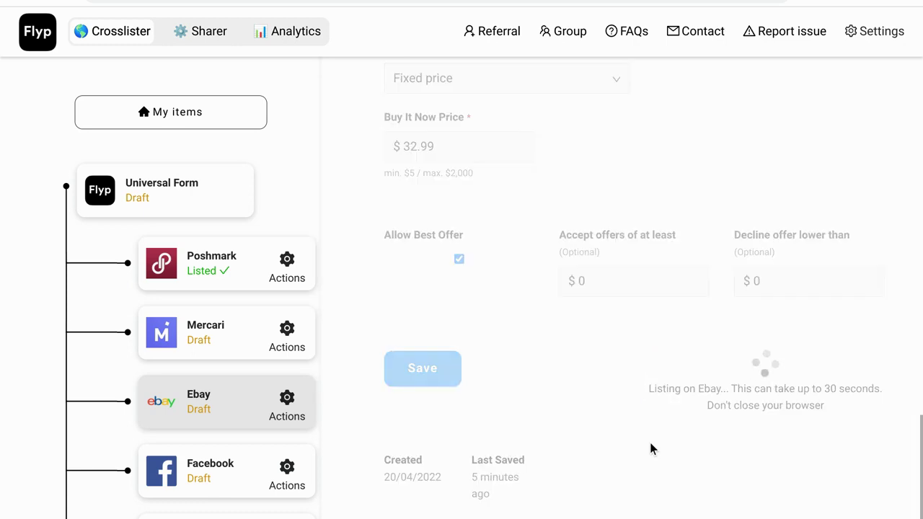
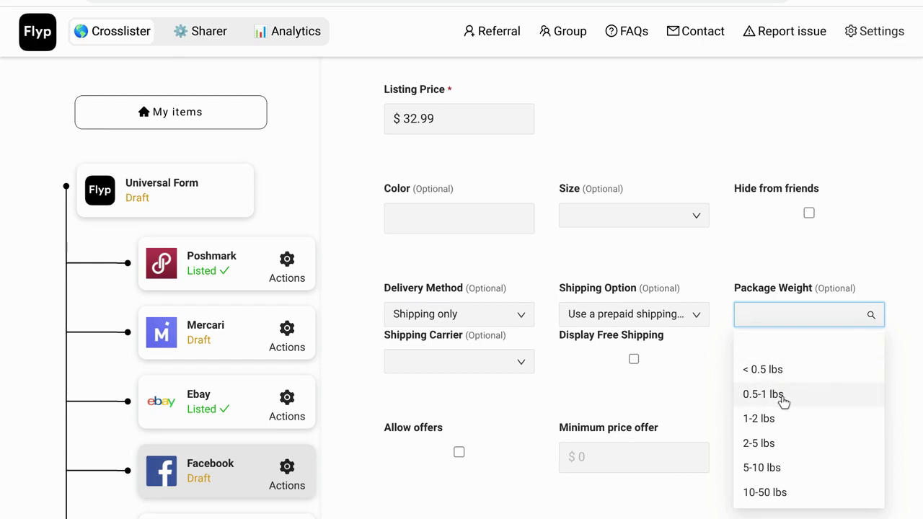
Set the package weight to 0.5-1 lbs in the blouse's Facebook form
left_click(784, 395)
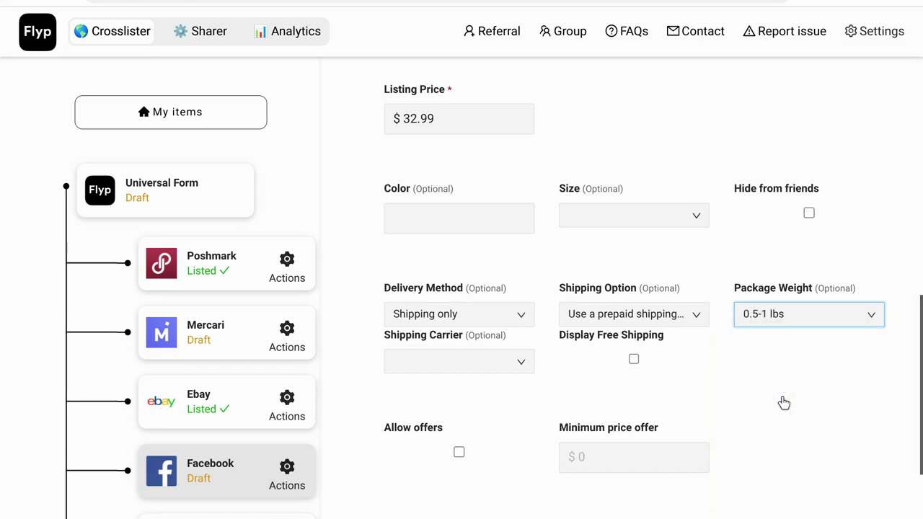
Set the shipping carrier to USPS First Class in the blouse's Facebook form
left_click(523, 358)
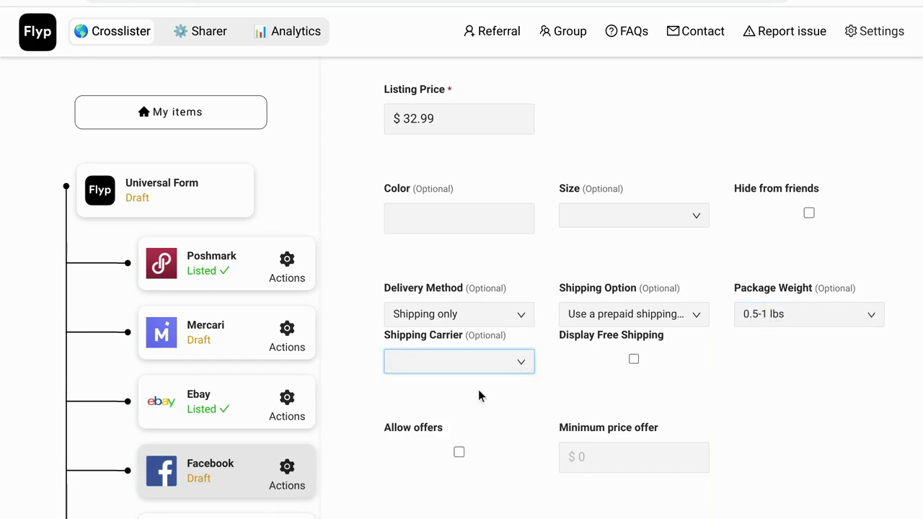
left_click(476, 370)
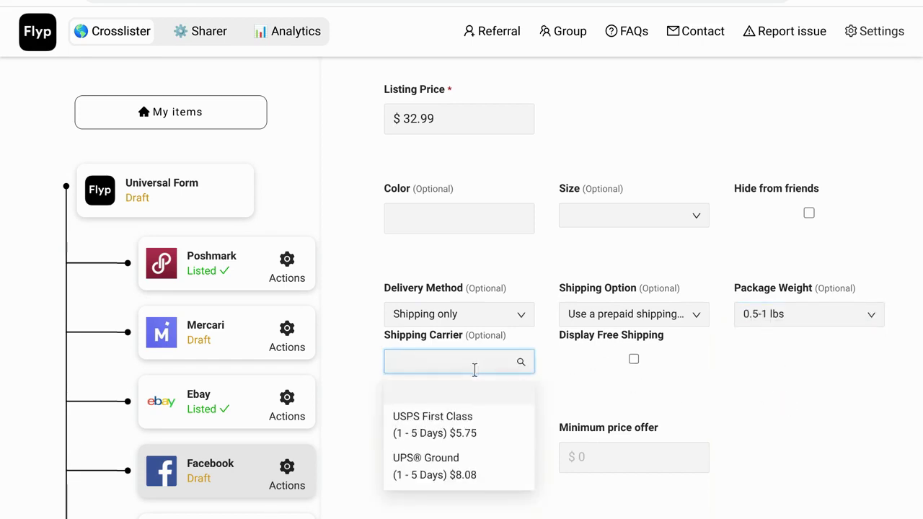
left_click(462, 430)
Allow offers on the blouse and submit the listing to Facebook
left_click(458, 452)
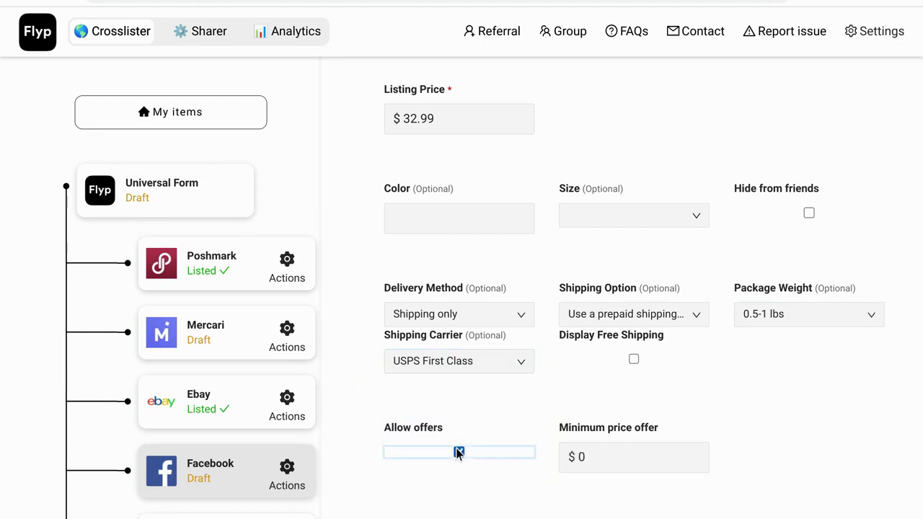
scroll(457, 453, "down", 2)
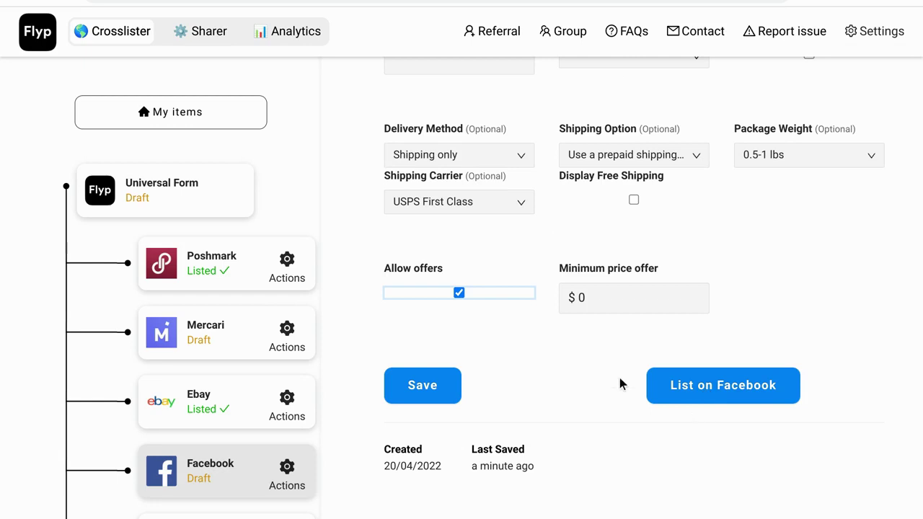
left_click(710, 393)
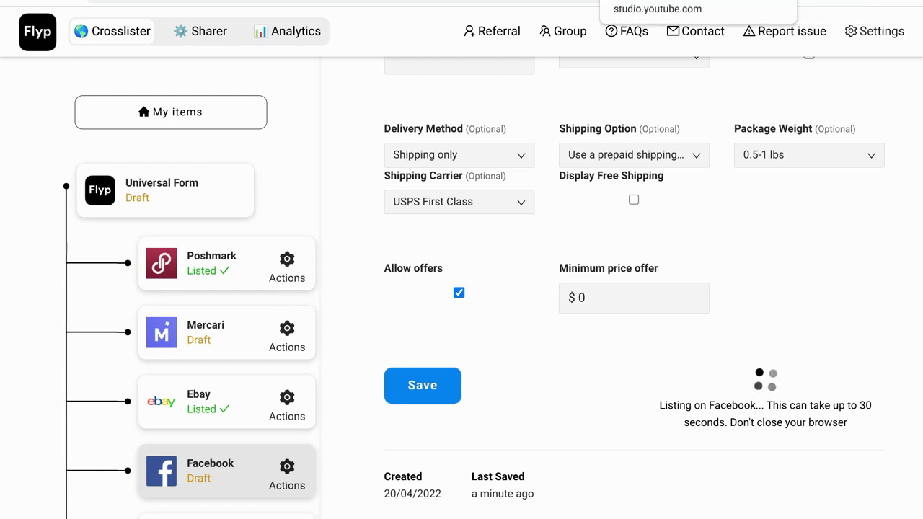
Switch to the Facebook Marketplace listing page, continue with manual listing and advance past the item details
key("ctrl+Tab")
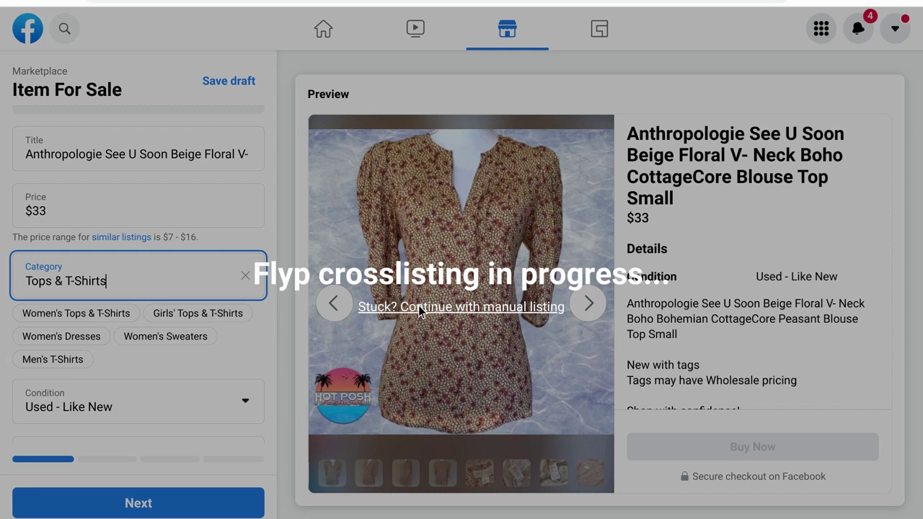
left_click(424, 307)
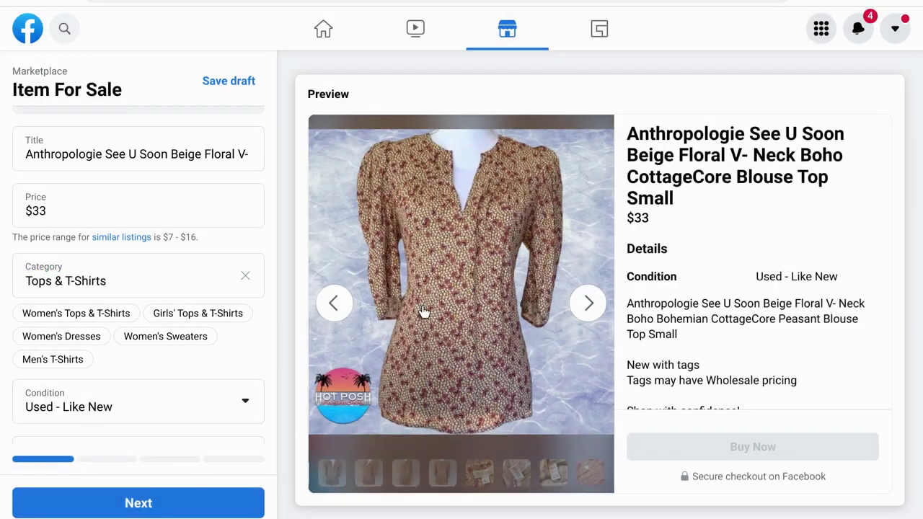
left_click(138, 503)
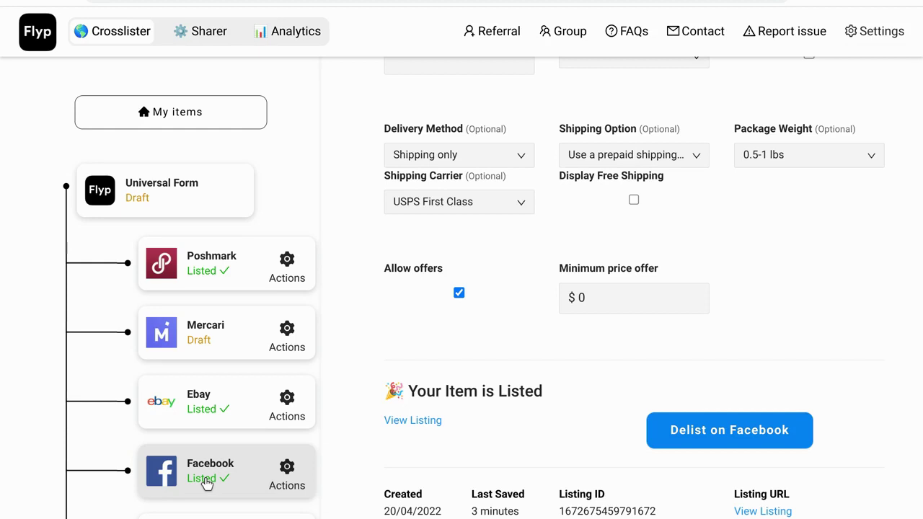
Review the blouse's Poshmark form down to its delisting option, then return to the item list, saving the changes
left_click(212, 277)
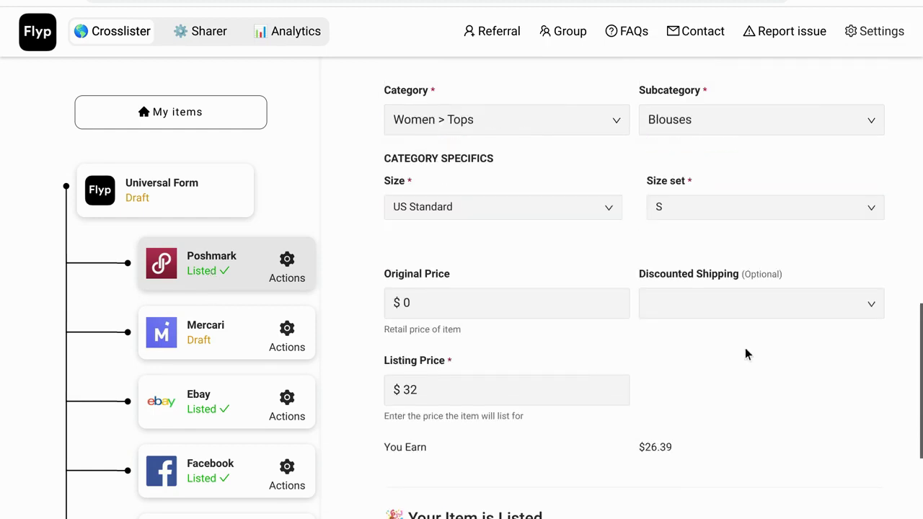
left_click_drag(921, 371, 921, 427)
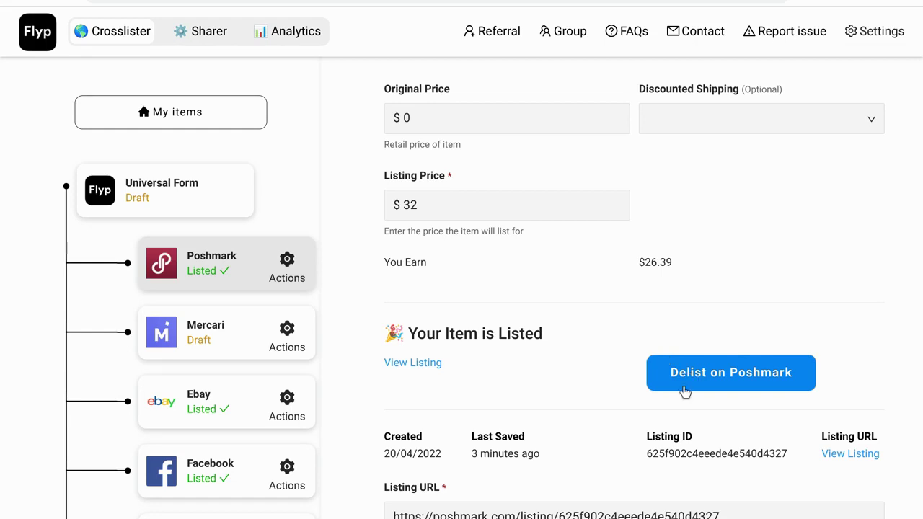
left_click(164, 115)
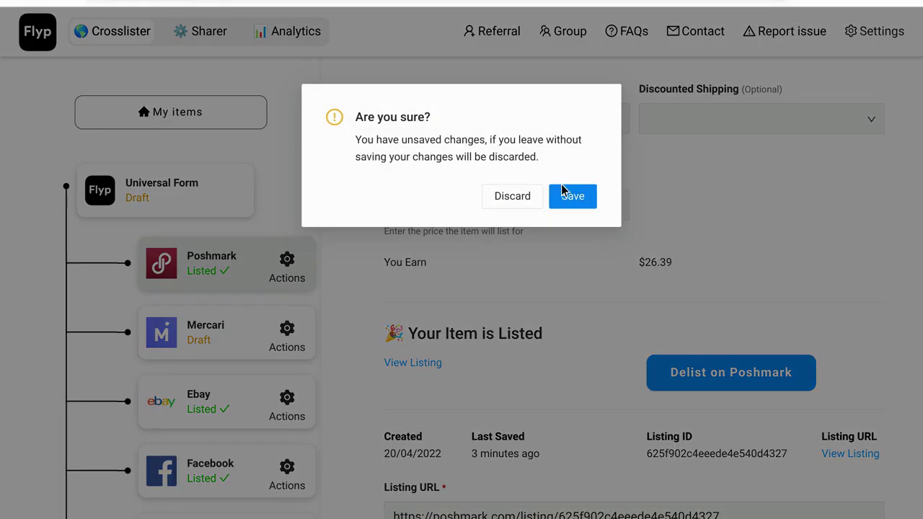
left_click(566, 194)
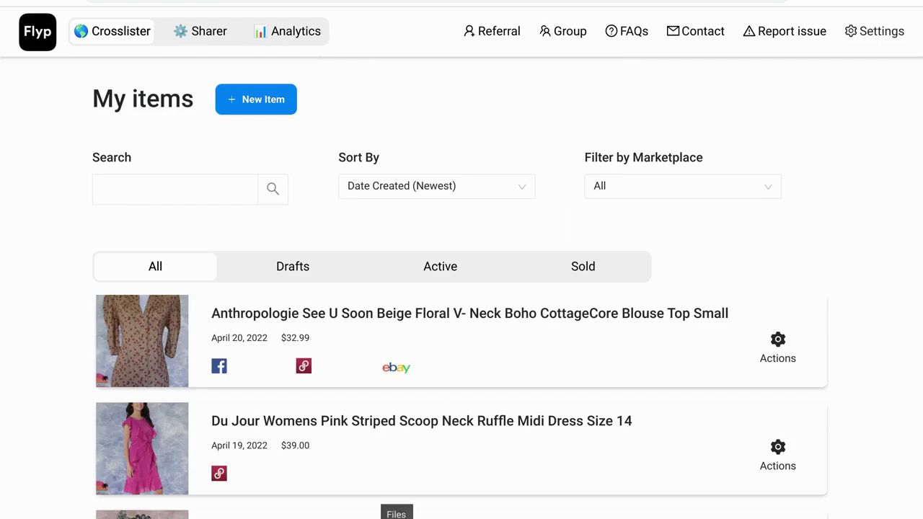
Set the My items list to show 100 items per page
scroll(462, 288, "down", 20)
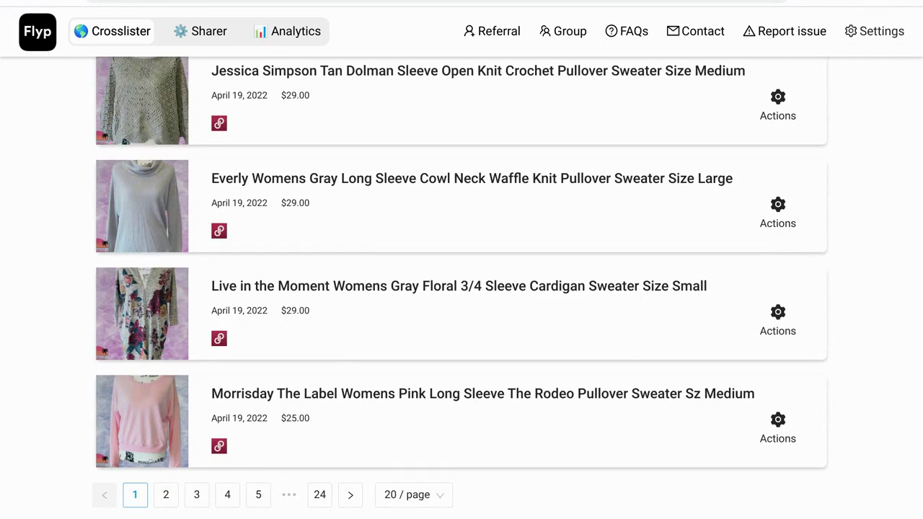
left_click(413, 495)
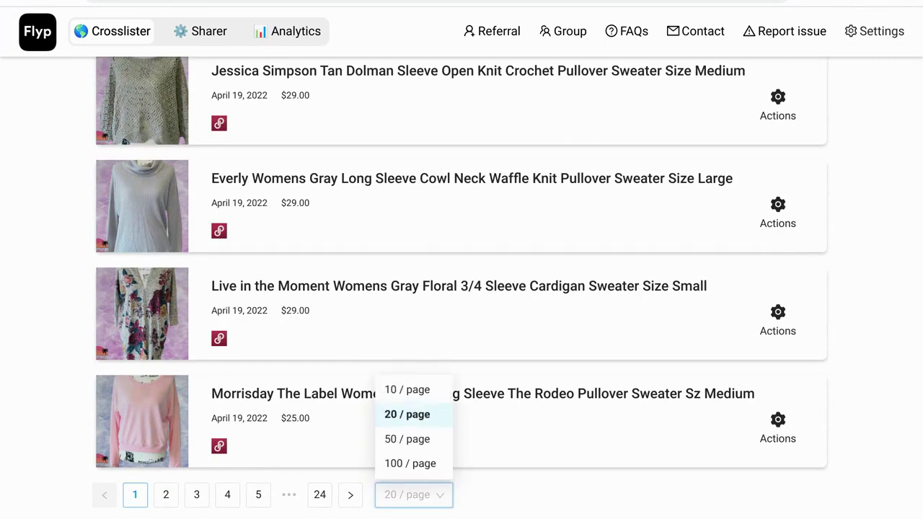
left_click(410, 463)
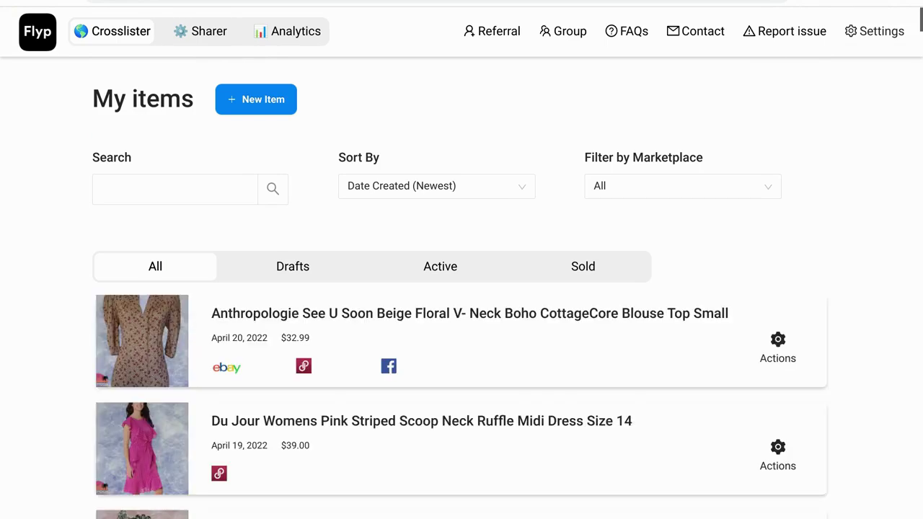
Go to page 5 of the item list to reach the oldest listings
scroll(461, 289, "down", 20)
scroll(461, 289, "down", 20)
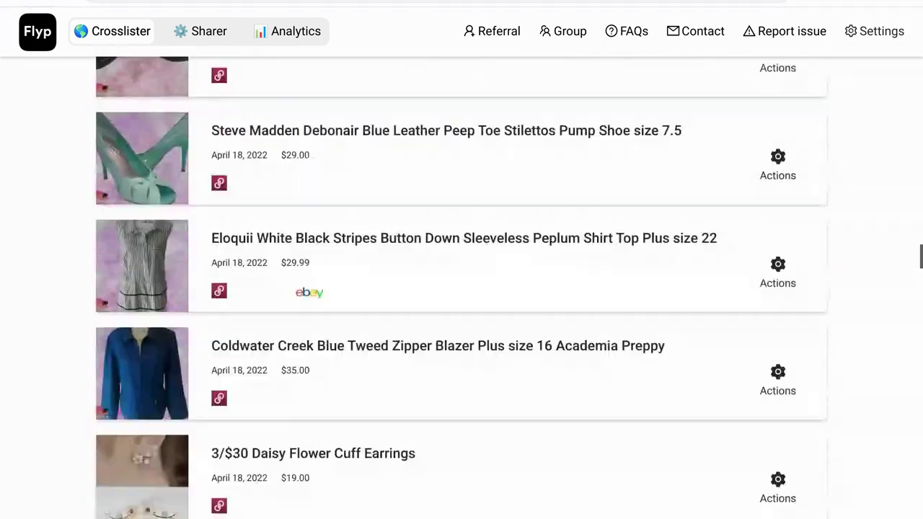
scroll(461, 288, "down", 10)
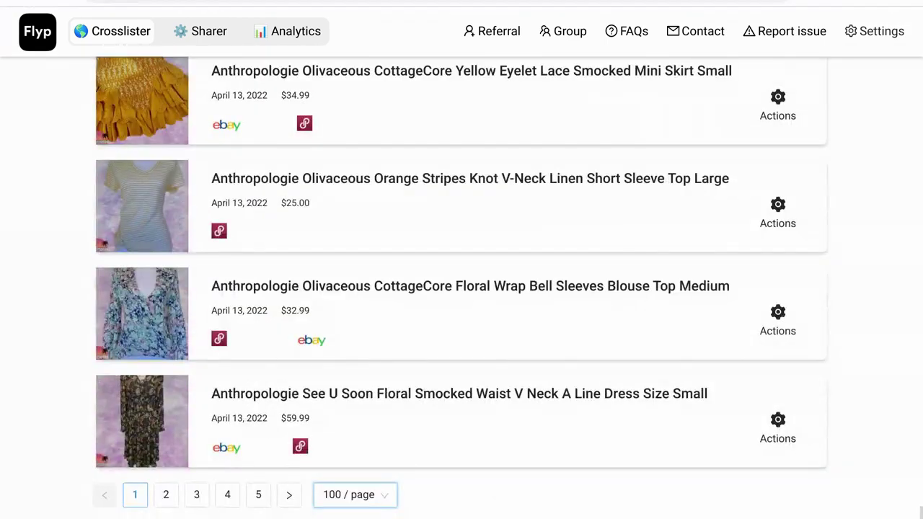
left_click(258, 495)
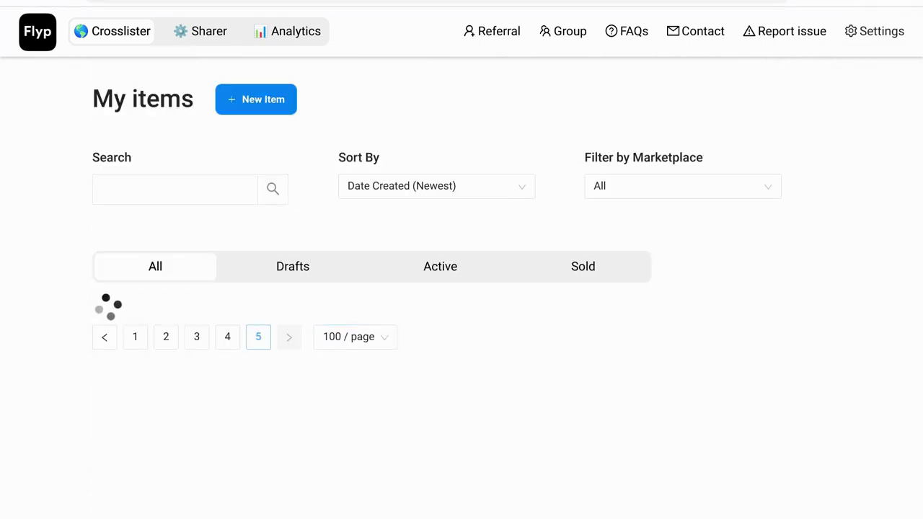
Find the Verty Red Chiffon Embellished Romper size Small among the March 11, 2022 items and open it
scroll(462, 288, "down", 3)
scroll(461, 288, "down", 1)
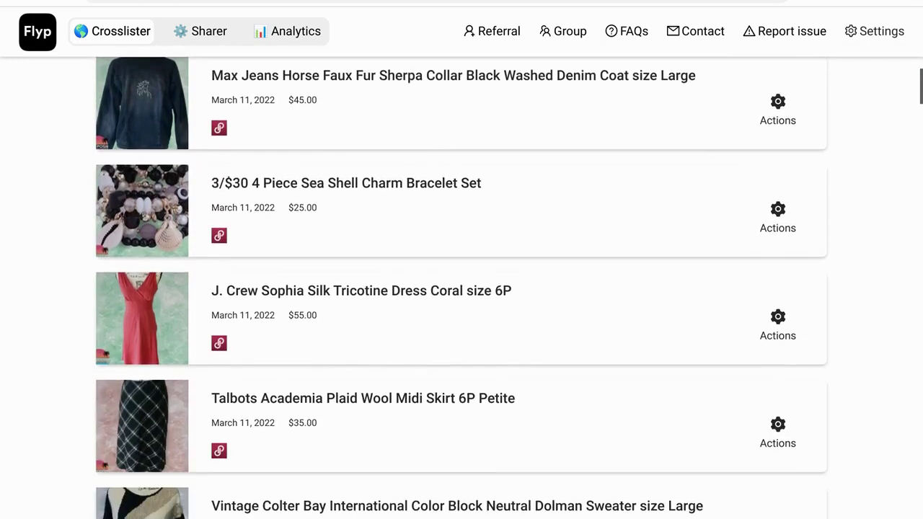
scroll(461, 289, "down", 4)
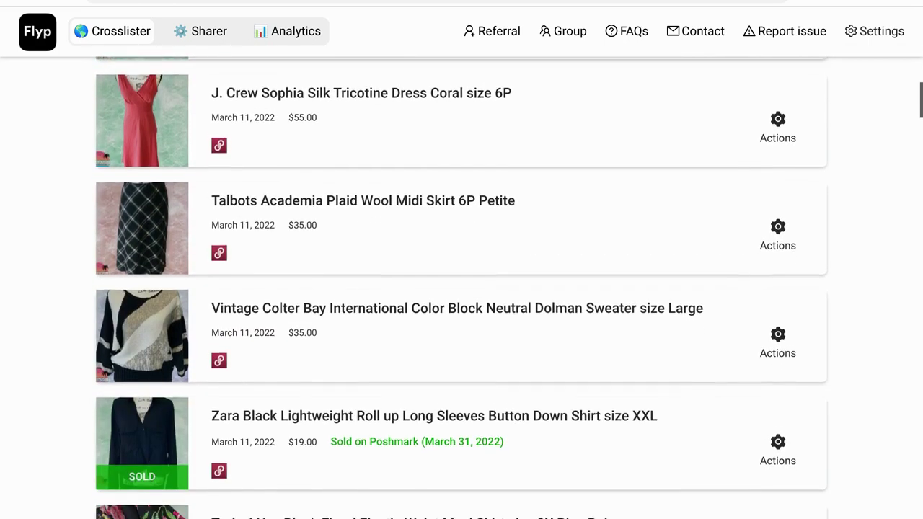
scroll(461, 288, "down", 6)
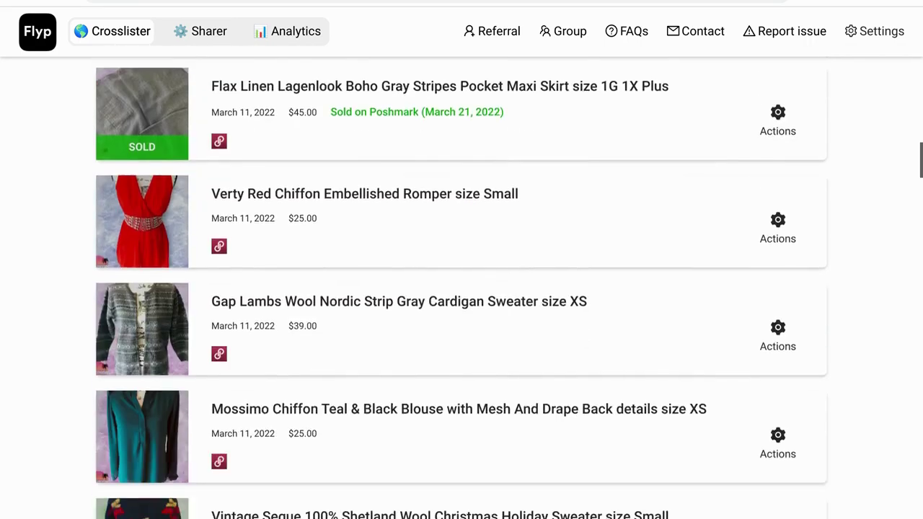
scroll(461, 289, "down", 7)
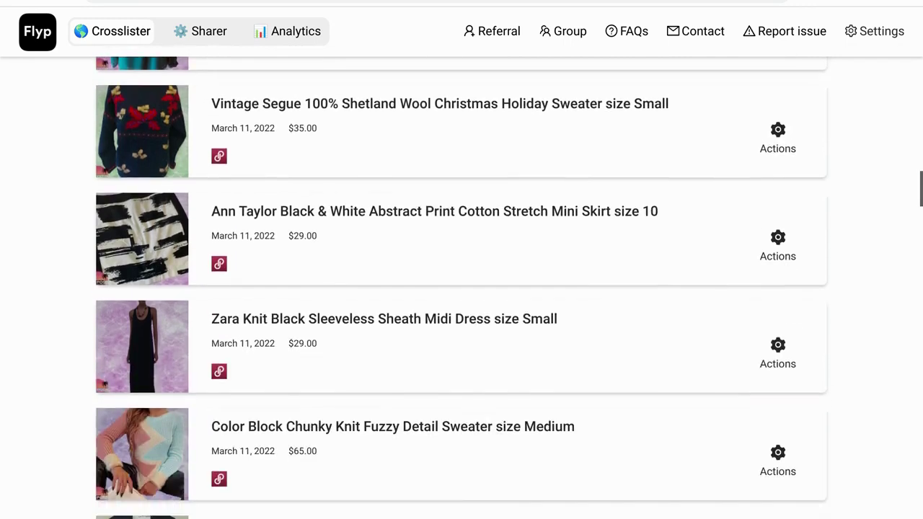
scroll(461, 288, "down", 3)
scroll(462, 288, "down", 4)
scroll(461, 288, "down", 7)
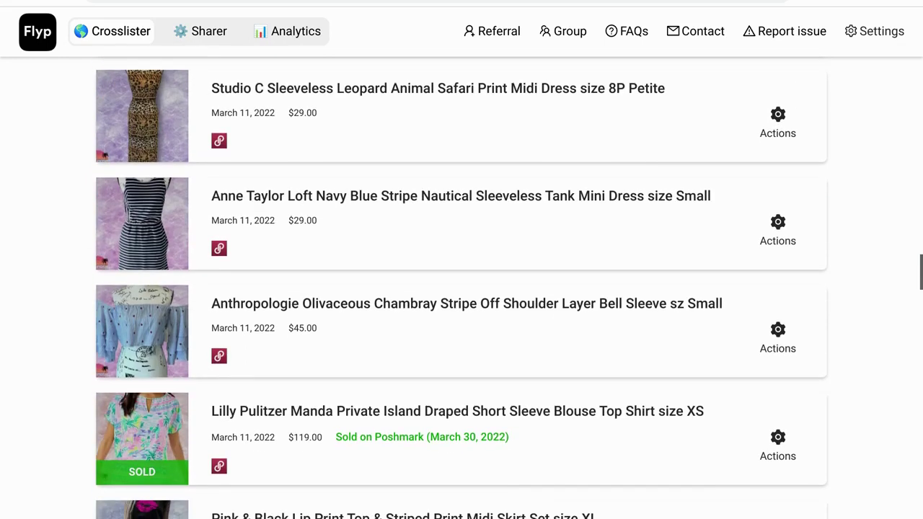
scroll(462, 289, "down", 8)
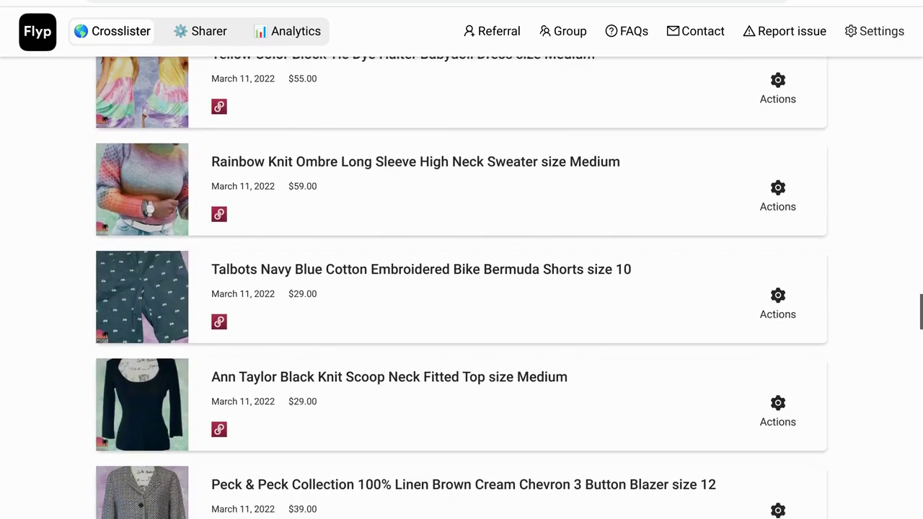
scroll(462, 288, "down", 8)
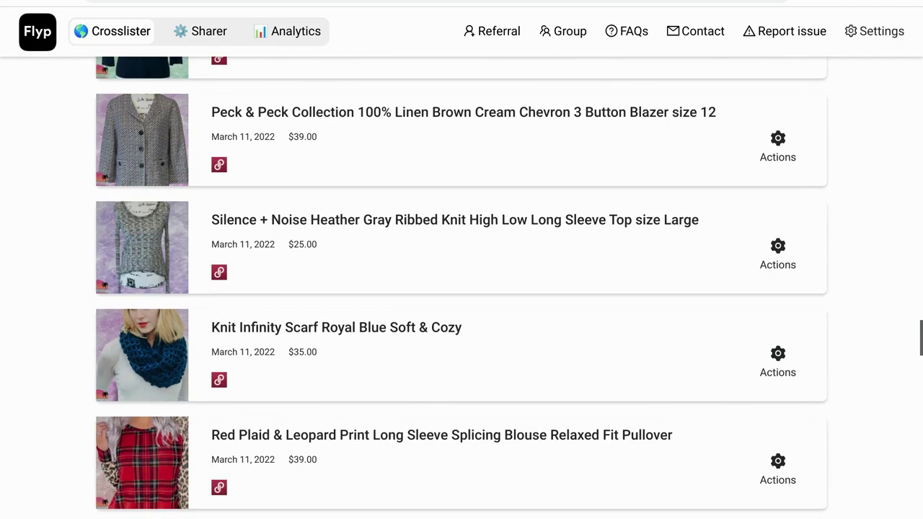
scroll(462, 289, "down", 3)
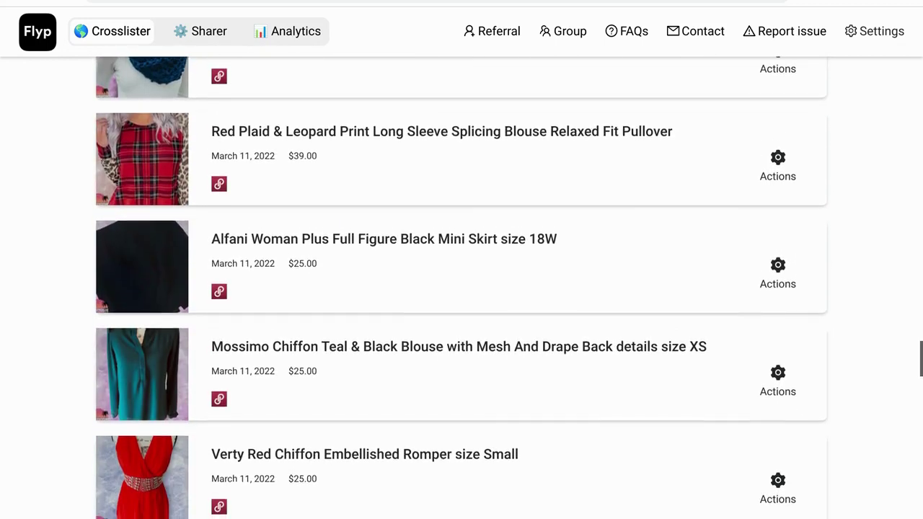
scroll(462, 289, "down", 2)
left_click(364, 194)
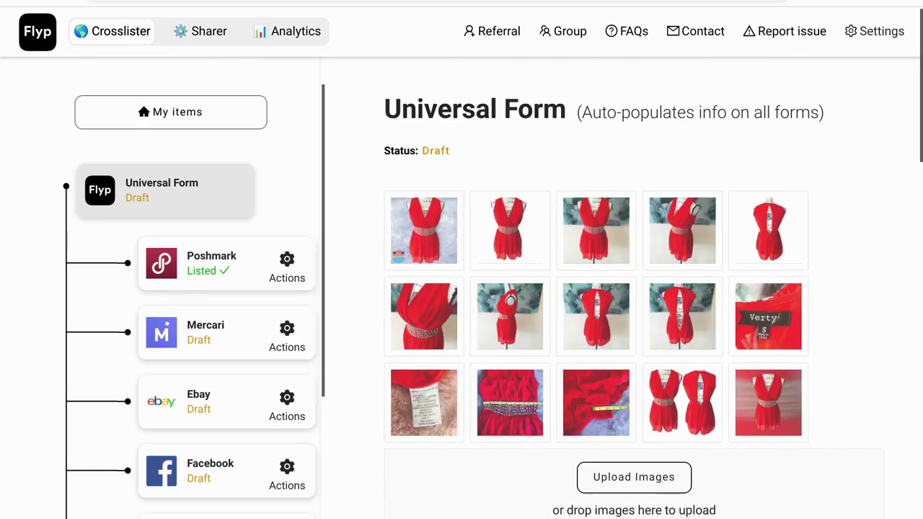
Open the red romper's Poshmark form and delist the item from Poshmark
scroll(635, 288, "down", 6)
scroll(634, 288, "up", 5)
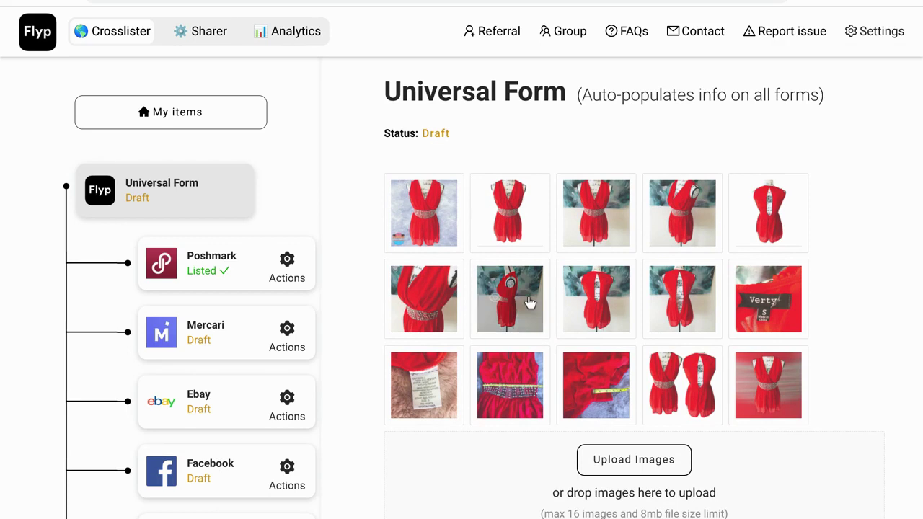
left_click(211, 261)
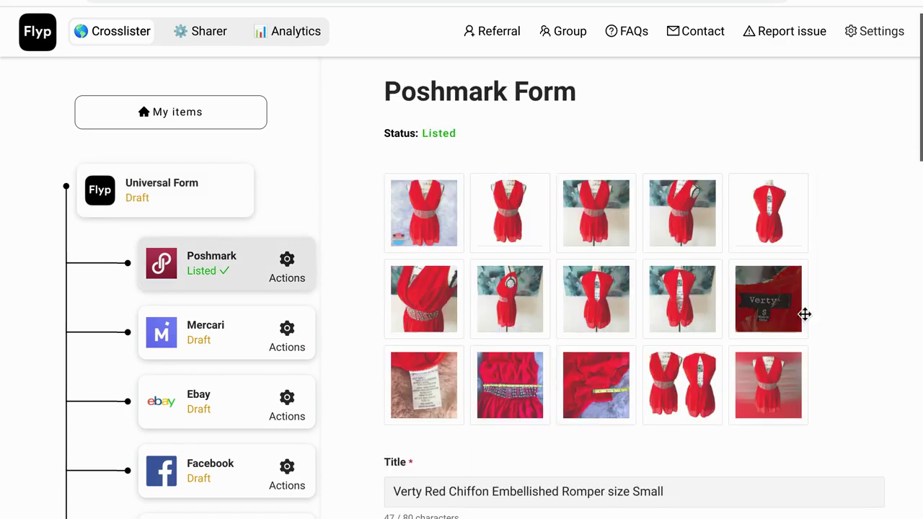
scroll(805, 315, "down", 20)
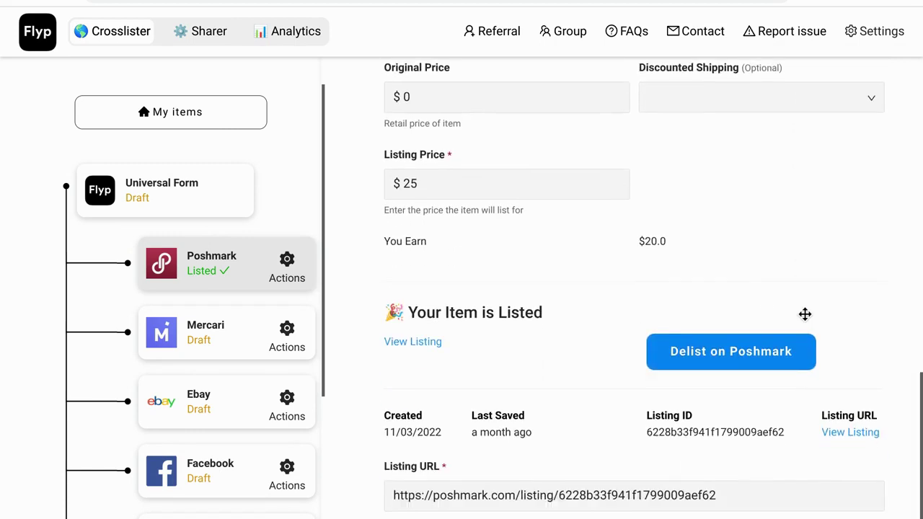
scroll(805, 314, "down", 1)
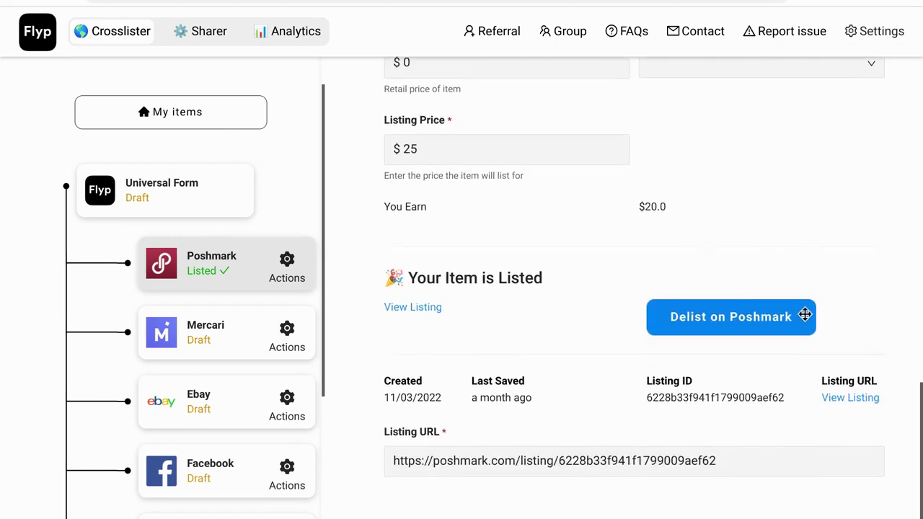
left_click(726, 308)
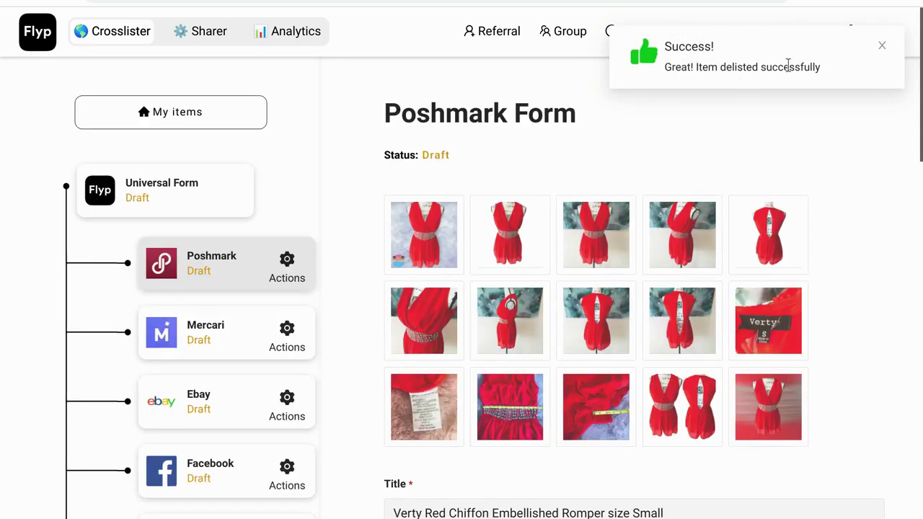
Relist the red romper on Poshmark with its existing form details
scroll(884, 147, "down", 7)
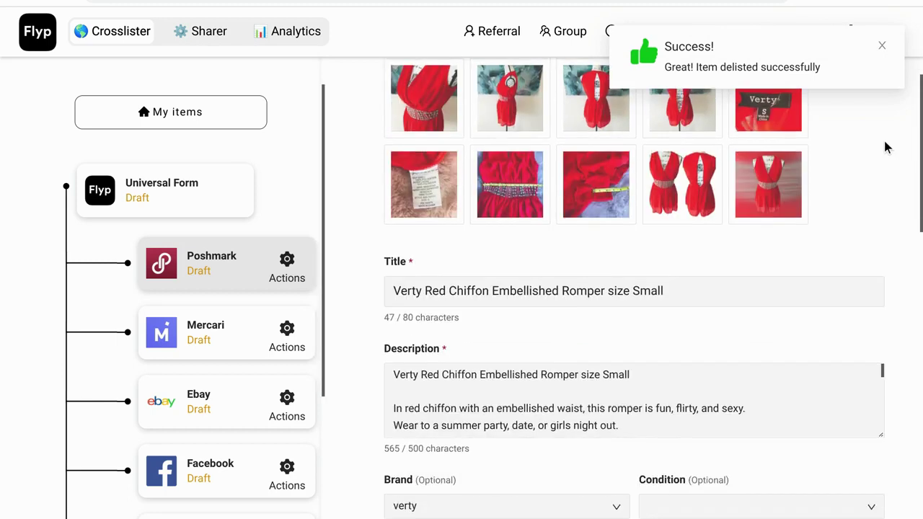
scroll(884, 146, "down", 10)
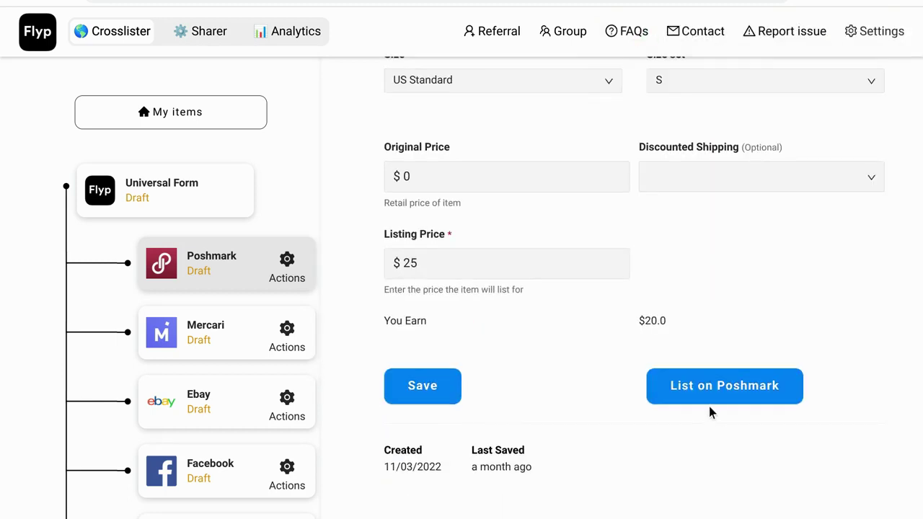
left_click(711, 403)
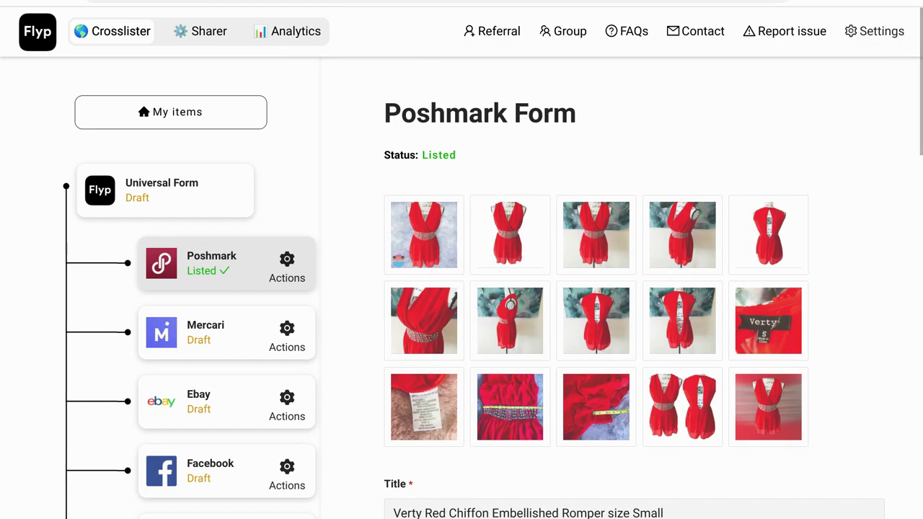
Switch to the Poshmark closet, sort it by Just In and check the newest listings for the relisted red romper
key("ctrl+Tab")
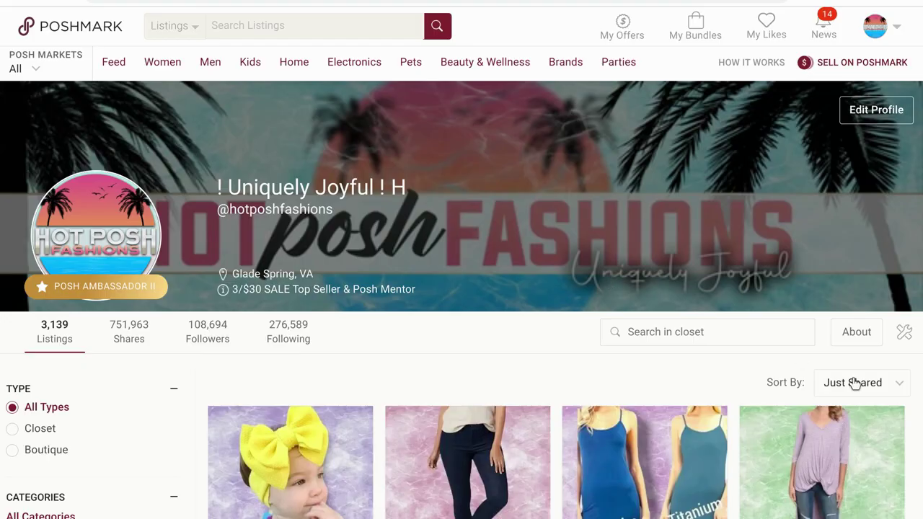
left_click(889, 387)
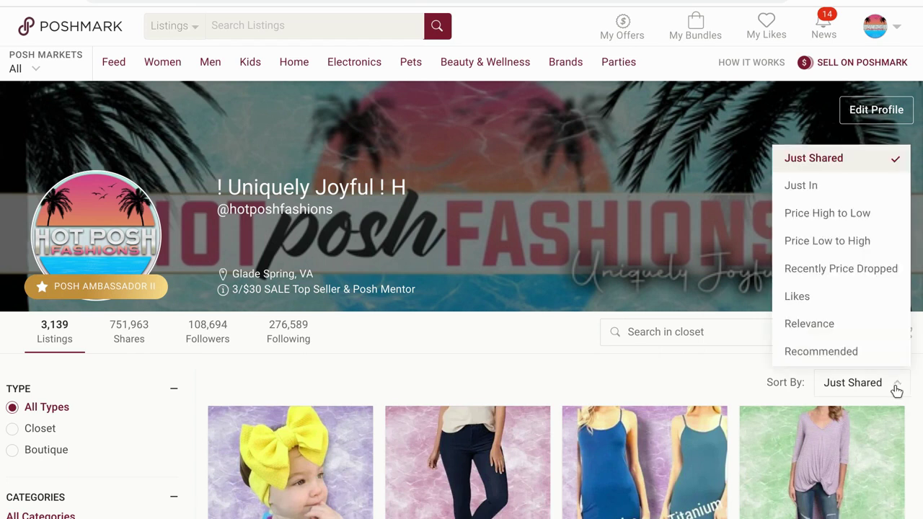
left_click(820, 189)
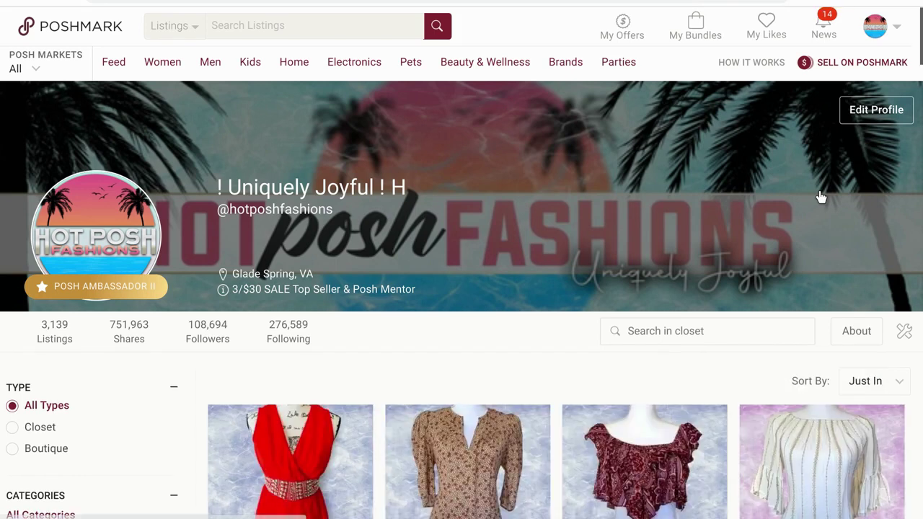
scroll(819, 191, "down", 3)
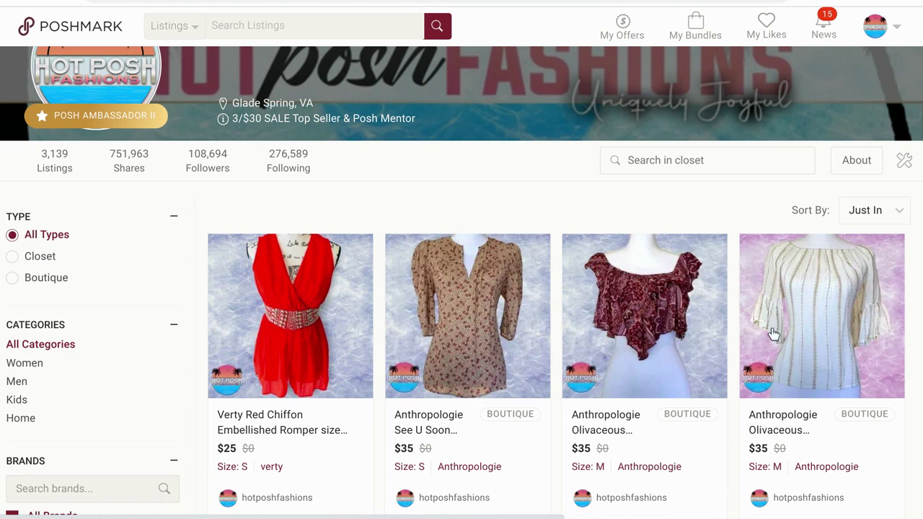
scroll(772, 333, "down", 2)
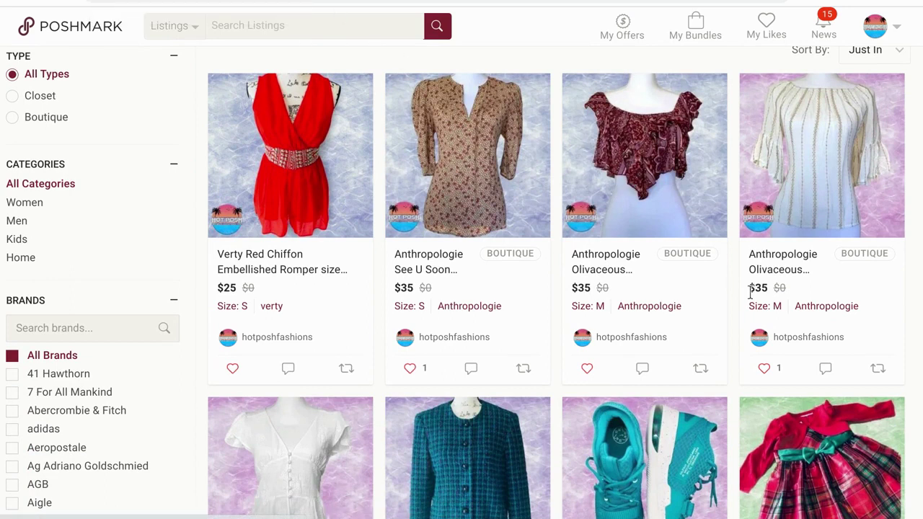
scroll(750, 291, "down", 4)
scroll(750, 291, "down", 1)
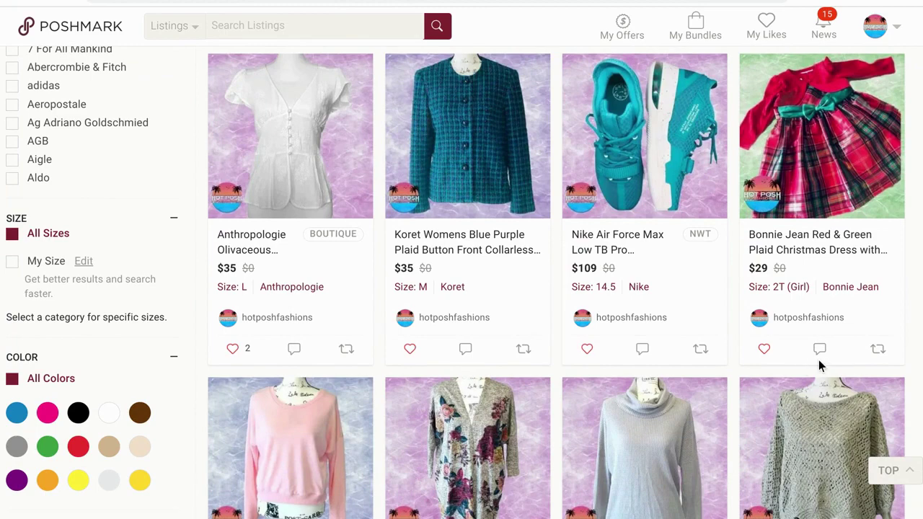
scroll(488, 140, "up", 10)
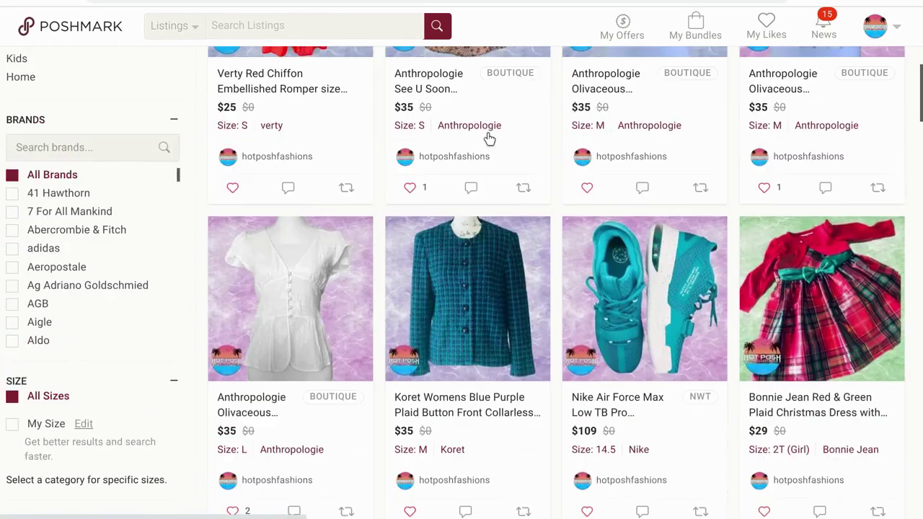
Return to the Flyp item list and look through the first page for dates and the marketplaces each item is listed on
key("ctrl+Tab")
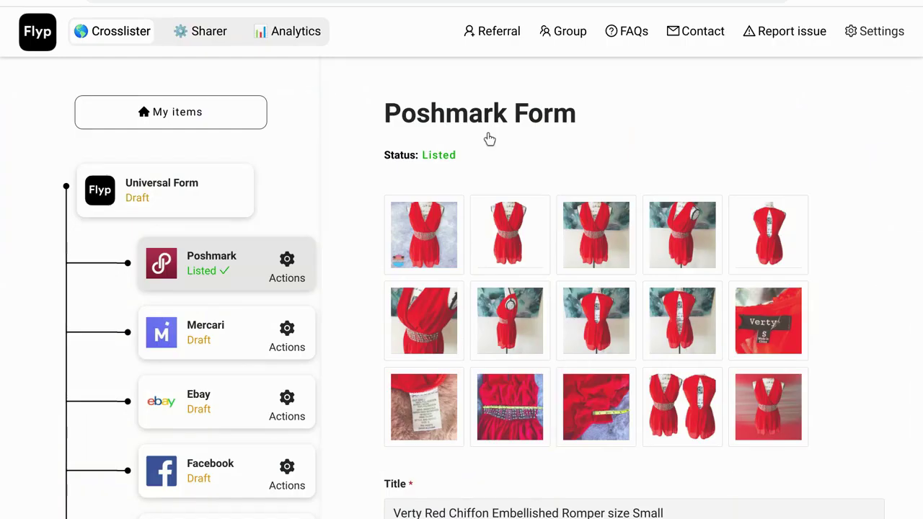
key("alt+Left")
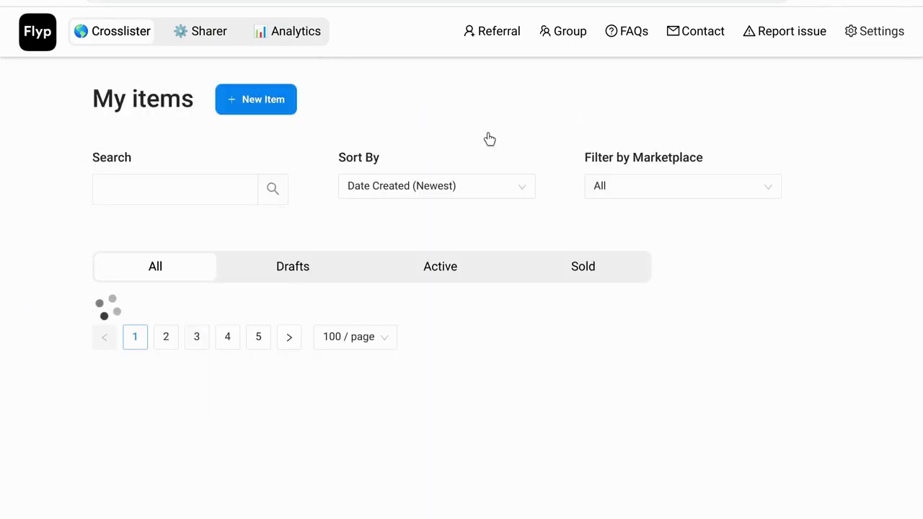
scroll(490, 139, "down", 15)
scroll(490, 139, "down", 5)
scroll(489, 139, "up", 5)
scroll(489, 140, "down", 10)
scroll(490, 139, "up", 13)
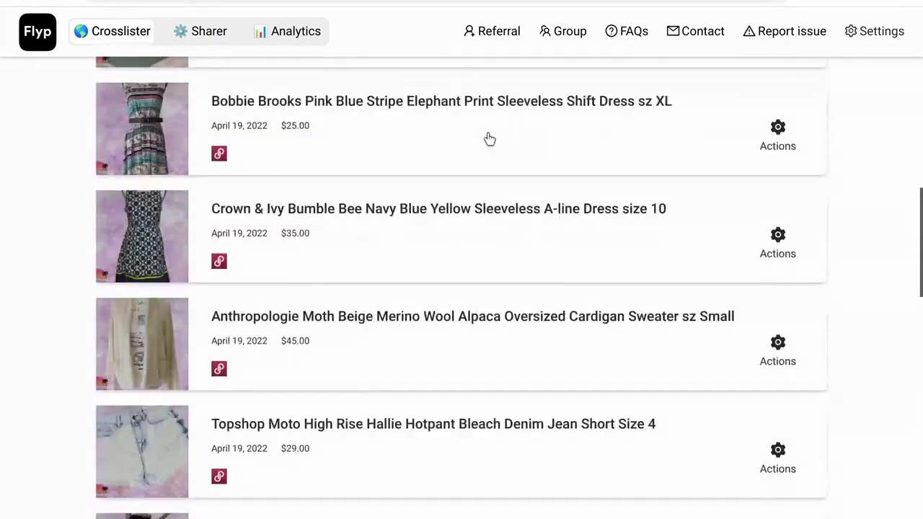
scroll(490, 139, "up", 10)
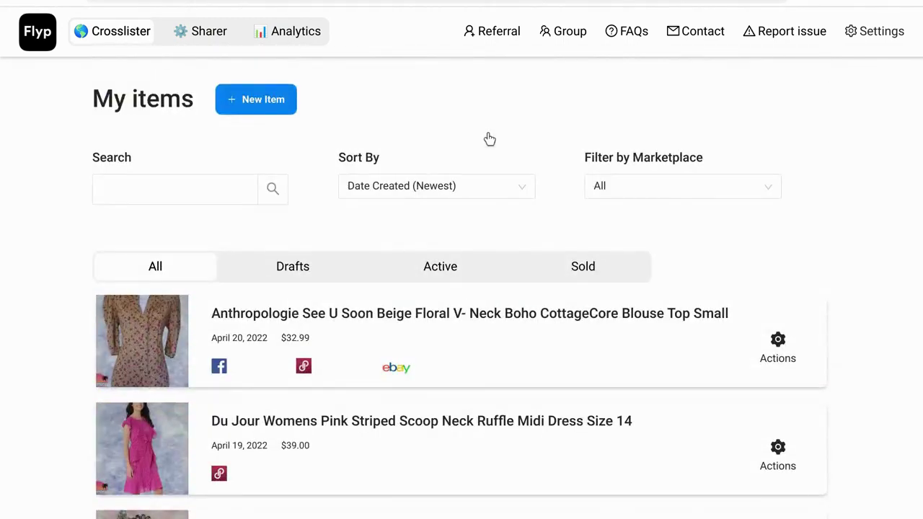
scroll(490, 139, "down", 15)
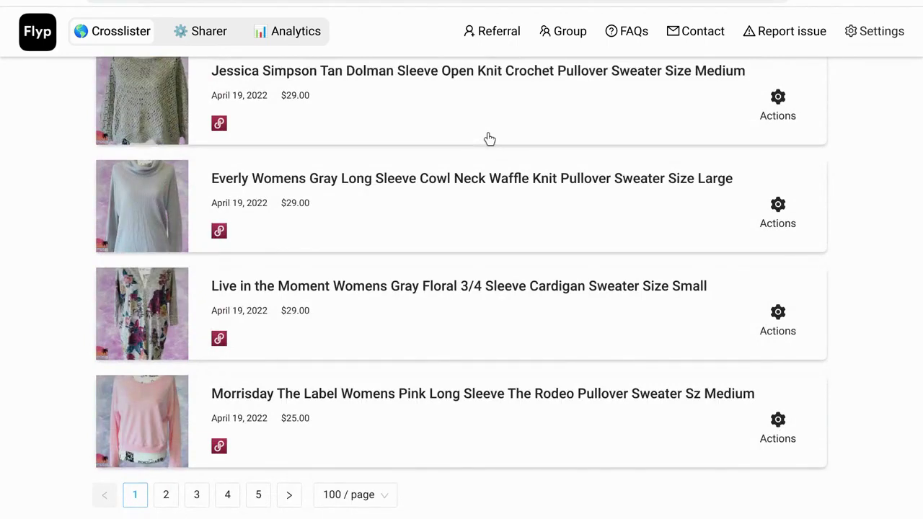
scroll(489, 139, "up", 10)
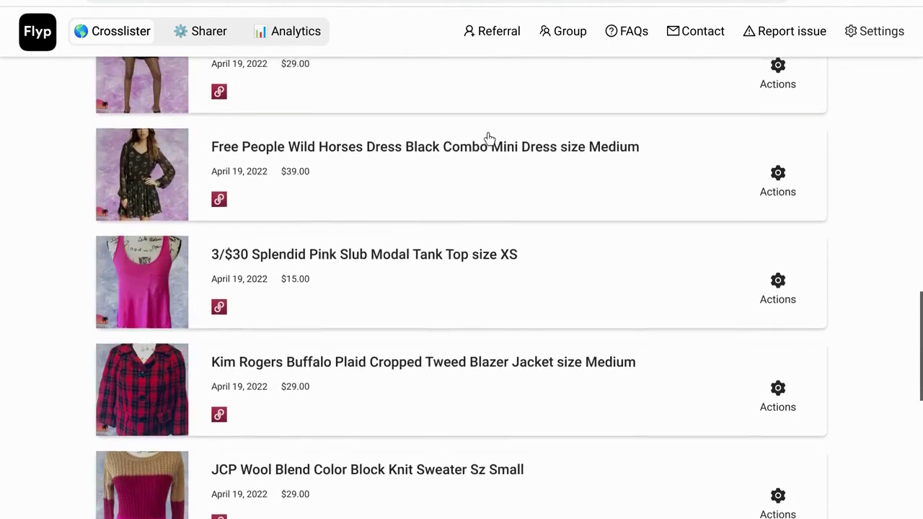
scroll(490, 139, "up", 10)
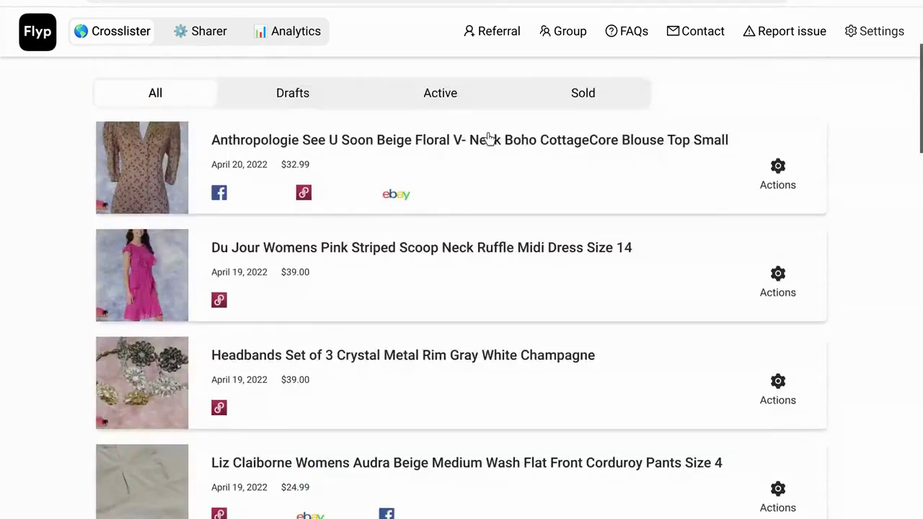
scroll(489, 140, "down", 4)
scroll(490, 139, "down", 10)
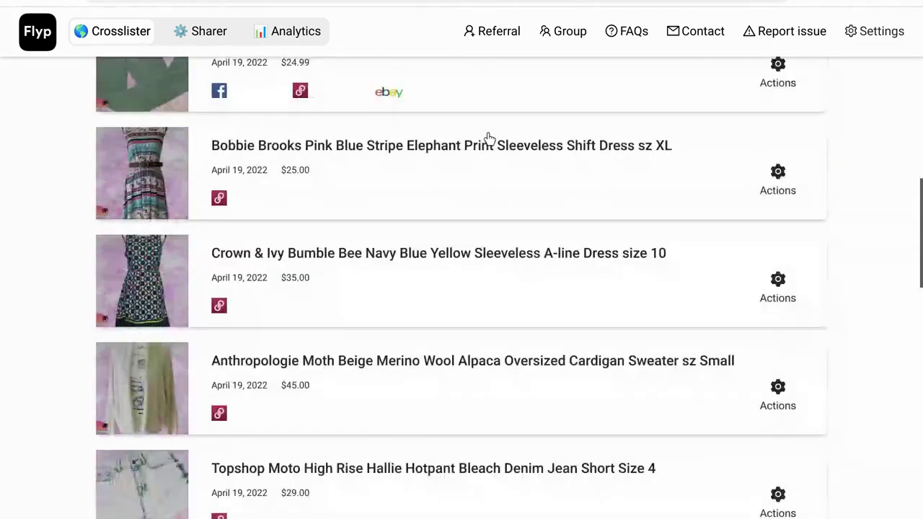
scroll(490, 139, "down", 10)
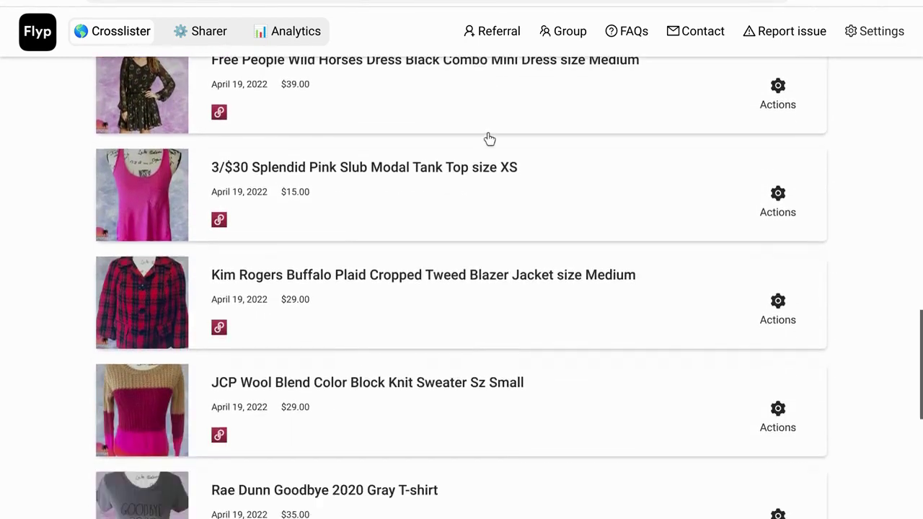
scroll(489, 139, "up", 10)
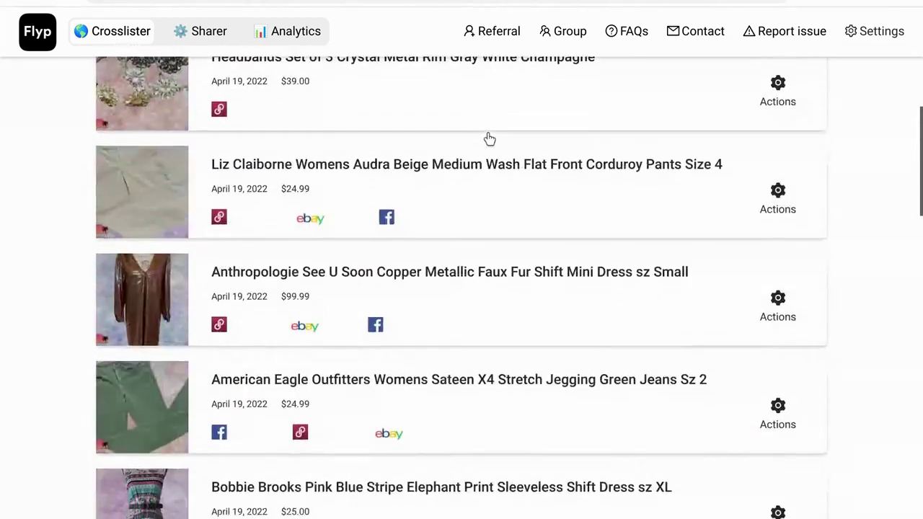
scroll(489, 140, "down", 1)
scroll(490, 139, "up", 5)
scroll(489, 139, "up", 1)
scroll(490, 139, "down", 5)
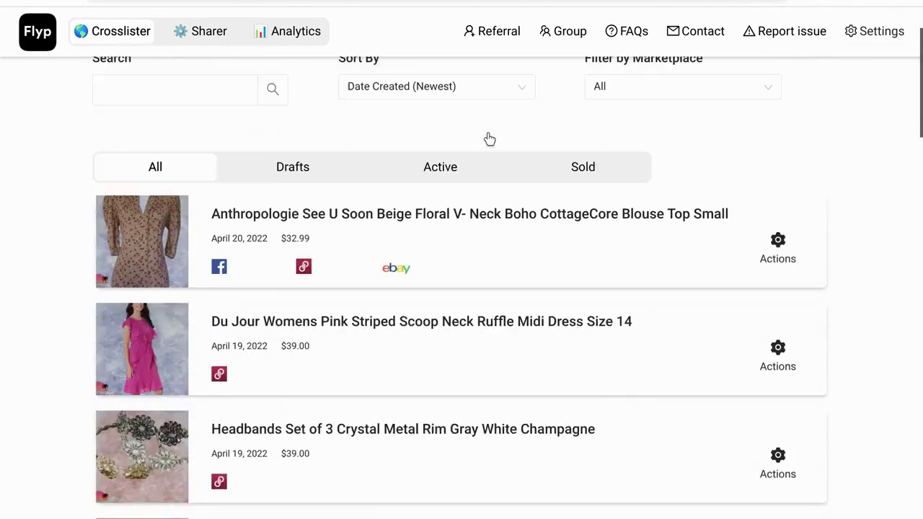
Switch to the Poshmark closet and look through the Just In listings for another item to relist
scroll(489, 139, "up", 5)
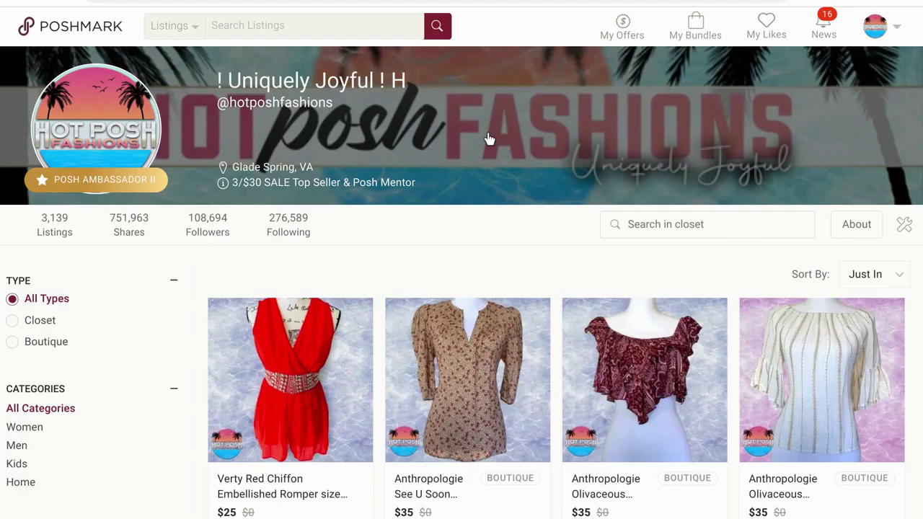
scroll(489, 140, "down", 7)
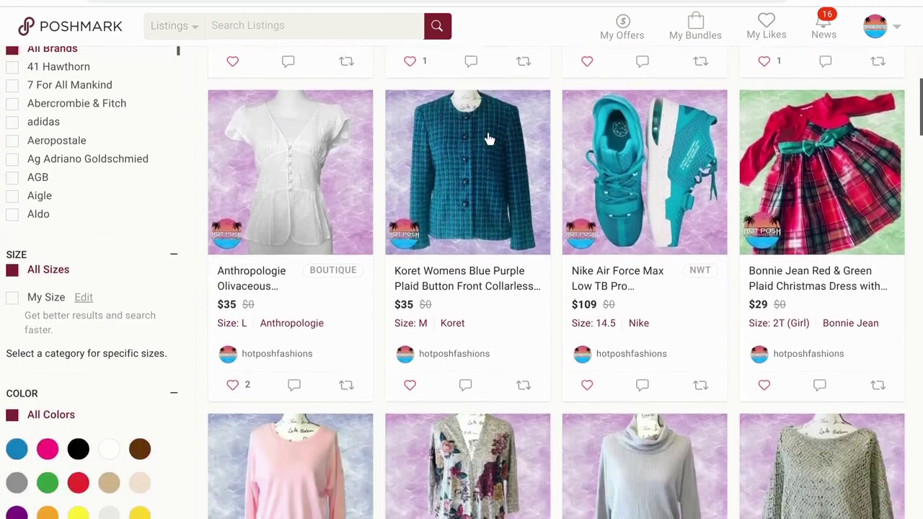
scroll(490, 139, "down", 3)
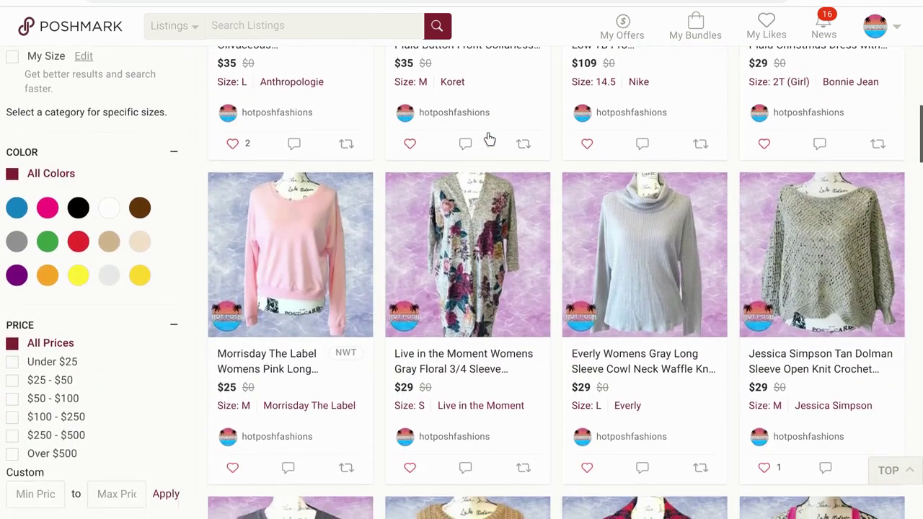
scroll(490, 139, "down", 1)
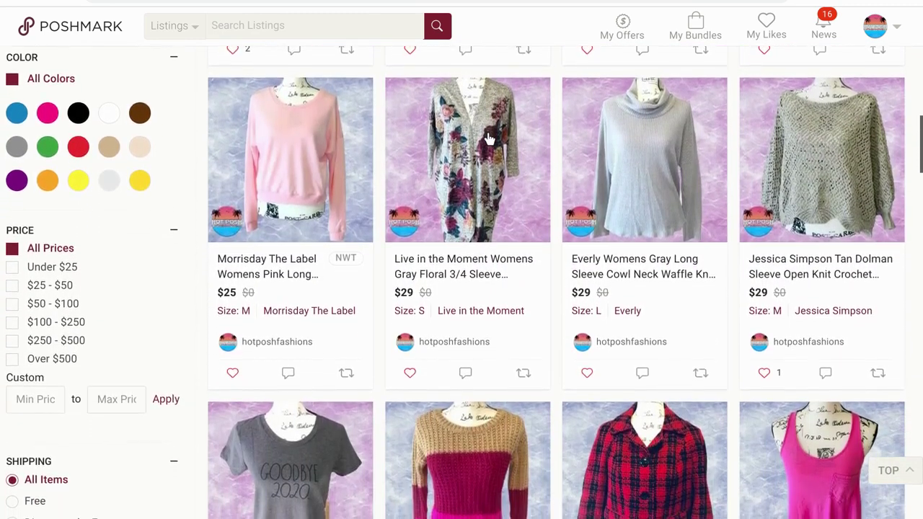
scroll(489, 139, "down", 3)
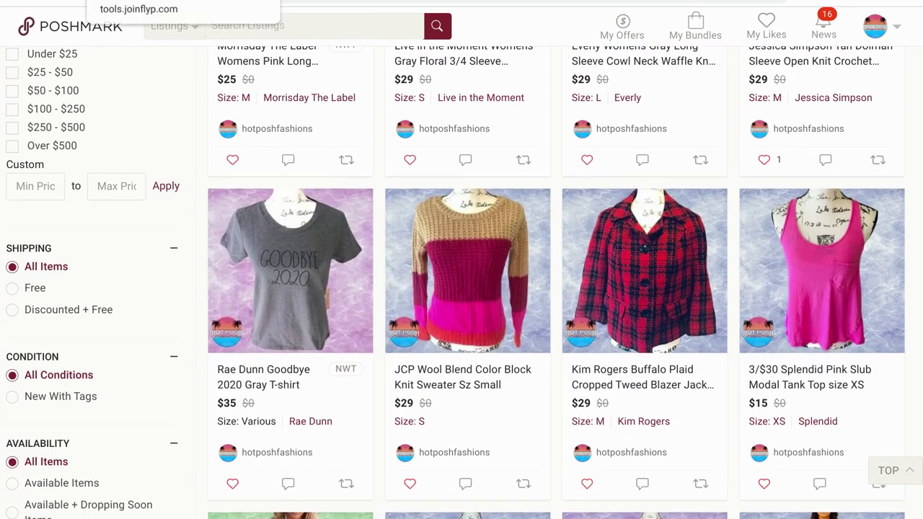
Switch back to the Flyp item list and open the JCP Wool Blend Color Block Knit Sweater Sz Small
key("ctrl+Tab")
scroll(462, 288, "down", 15)
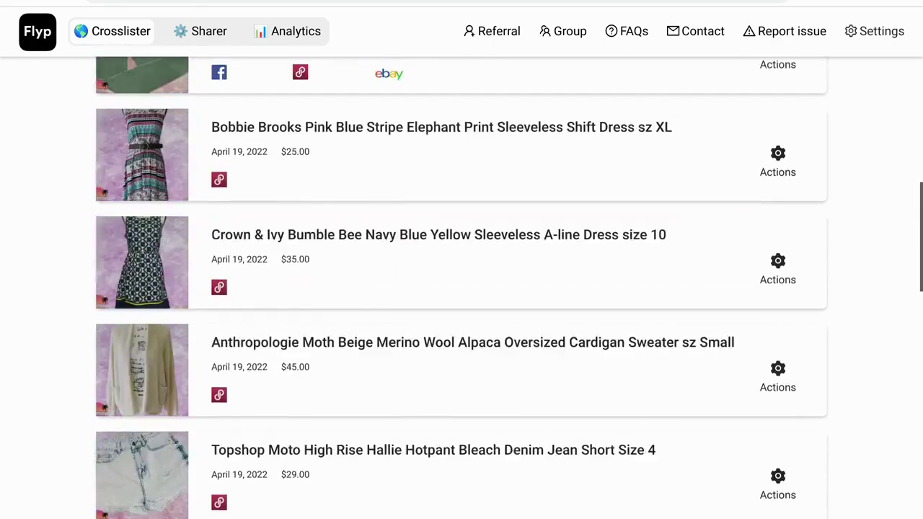
scroll(461, 288, "down", 3)
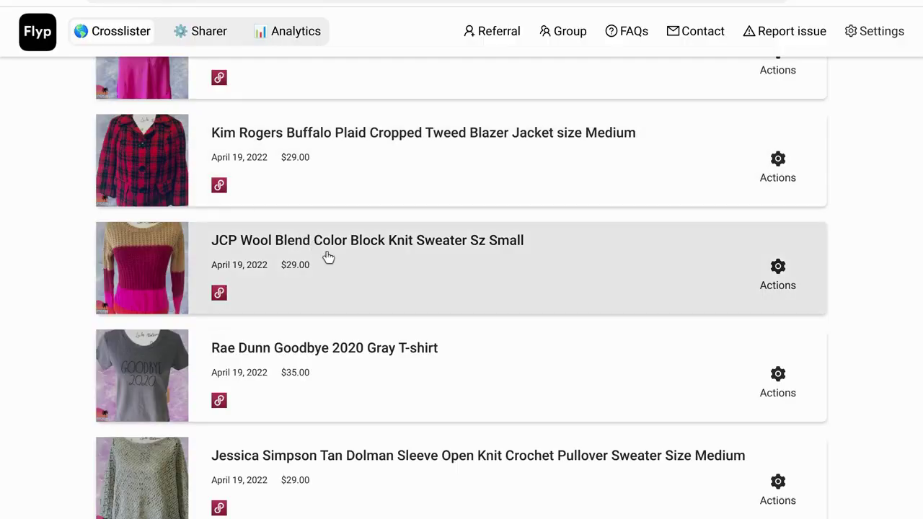
left_click(328, 258)
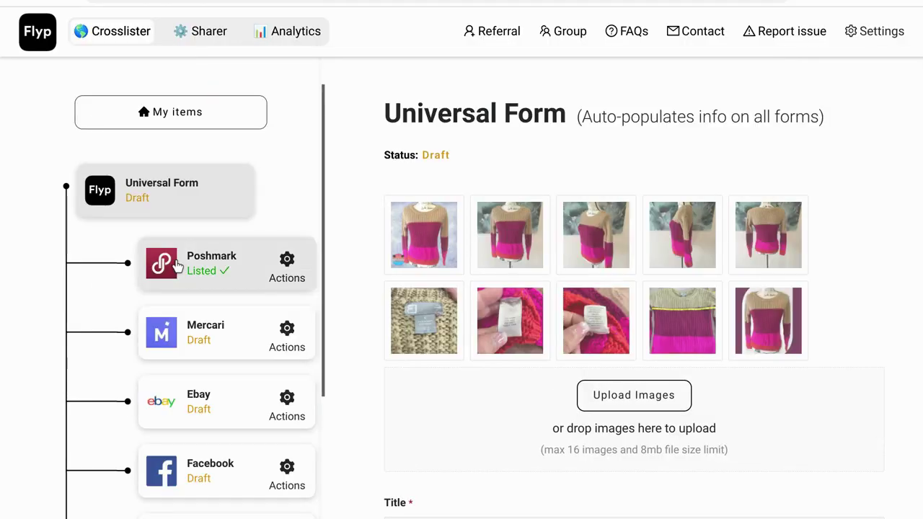
Open the JCP sweater's Poshmark form and delist the item from Poshmark
left_click(242, 268)
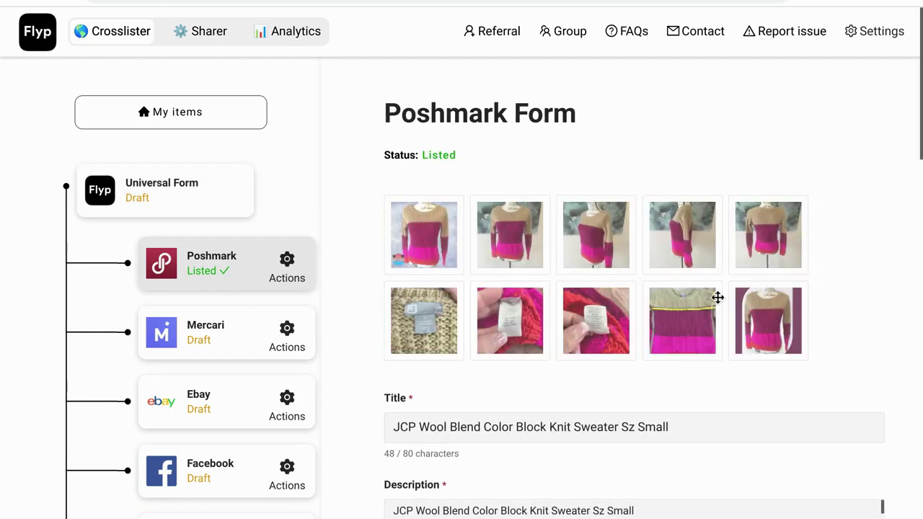
scroll(893, 287, "down", 15)
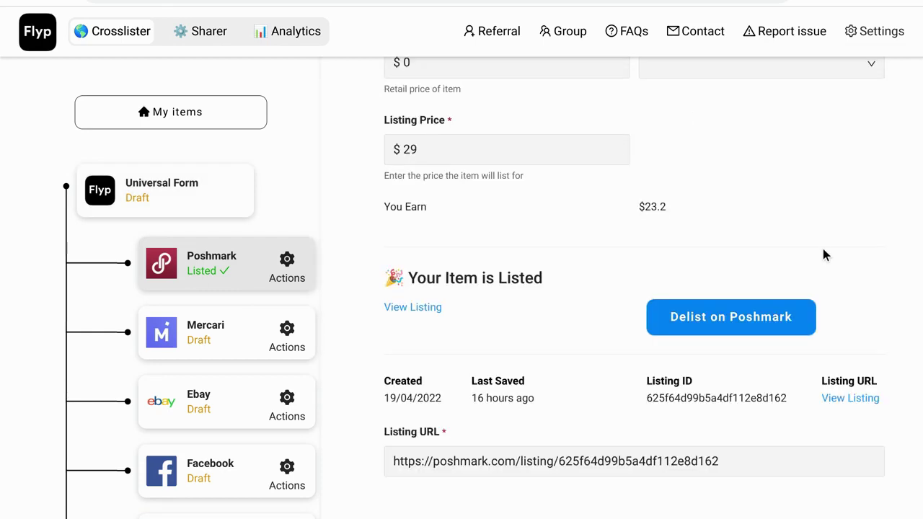
left_click(735, 316)
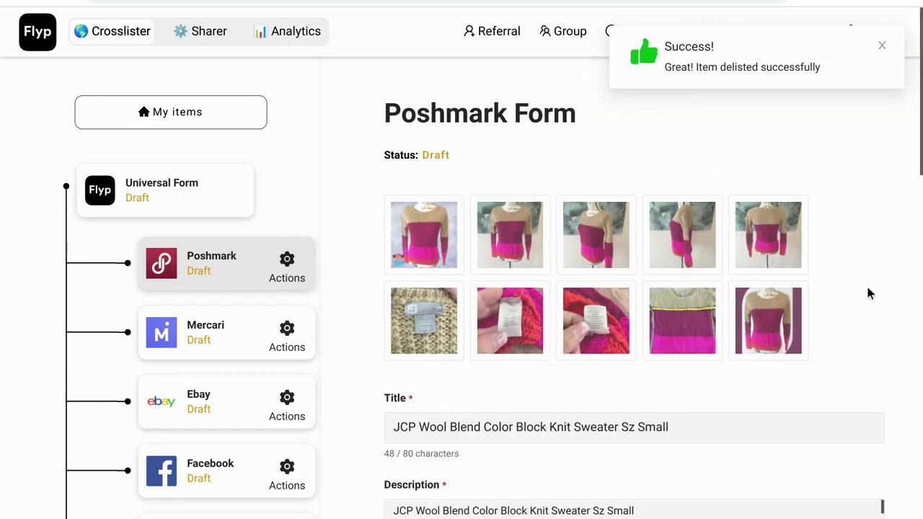
Relist the JCP sweater on Poshmark with its existing details and check the closet's newest listings
scroll(885, 308, "down", 15)
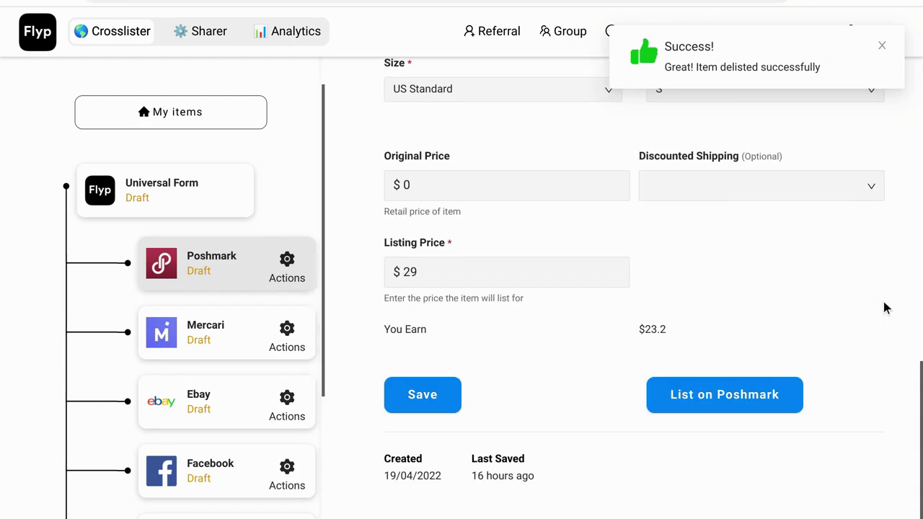
scroll(885, 308, "down", 1)
left_click(721, 400)
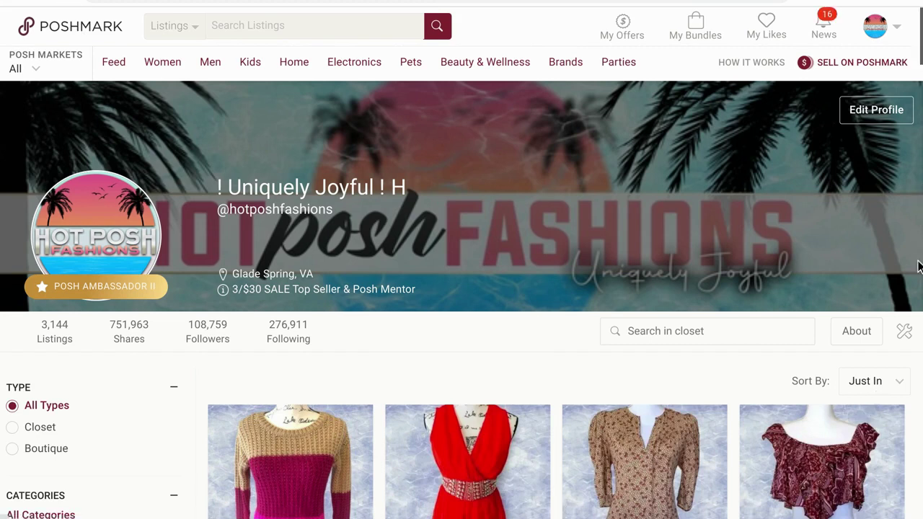
scroll(904, 450, "down", 3)
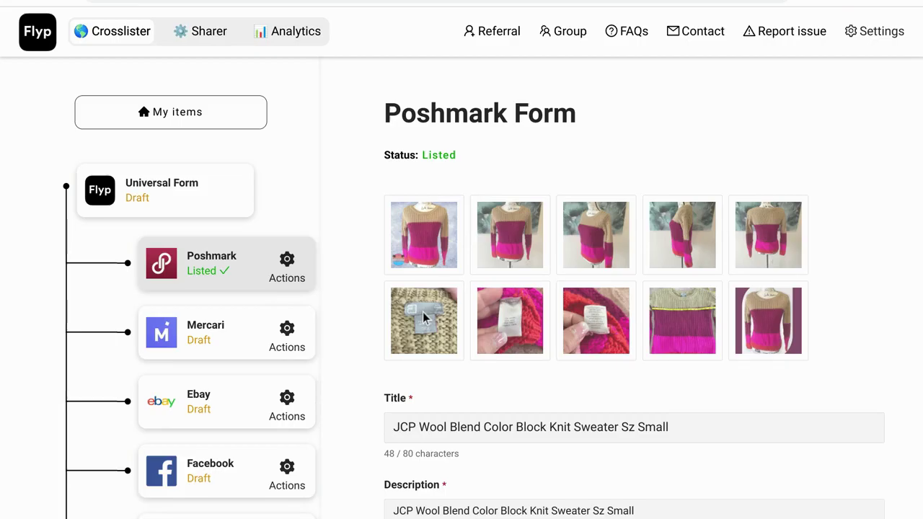
Leave the JCP sweater's Poshmark form and go to the Share settings of the Poshmark Sharer
scroll(422, 318, "down", 2)
scroll(422, 312, "up", 2)
scroll(355, 191, "down", 7)
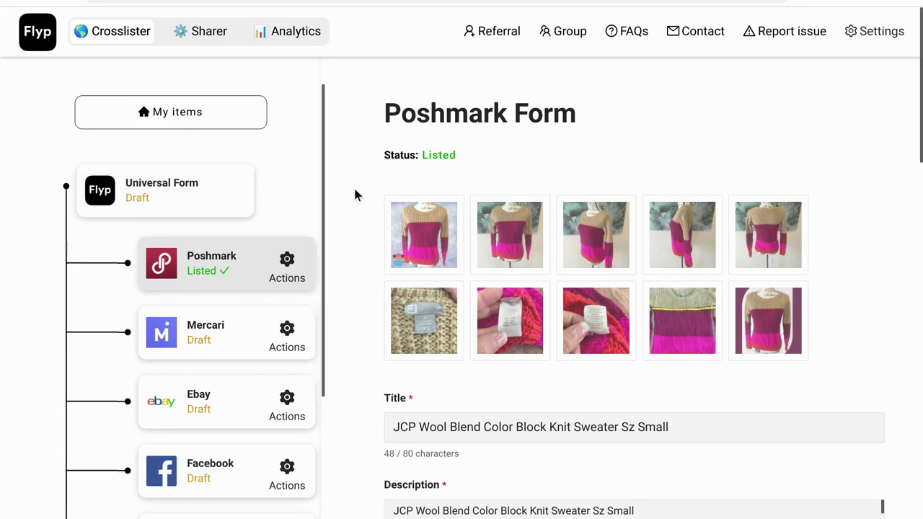
scroll(354, 191, "up", 7)
key("alt+Left")
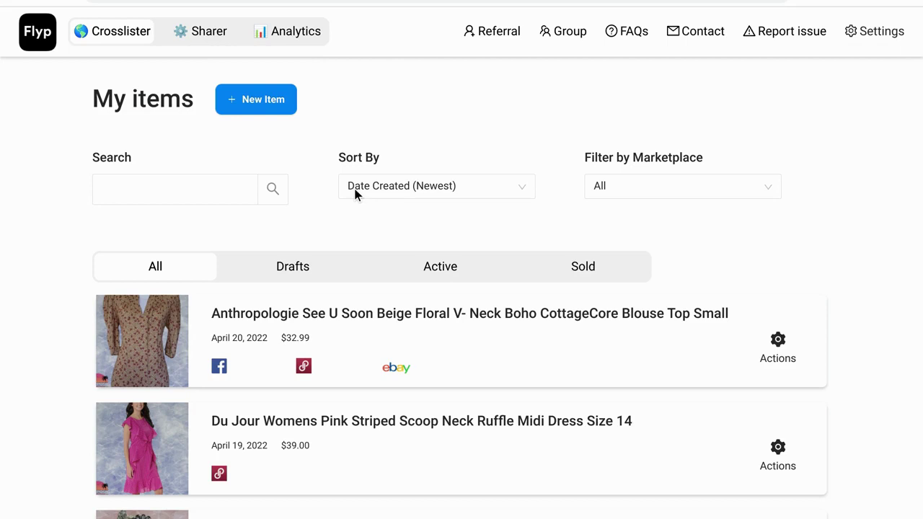
key("alt+Left")
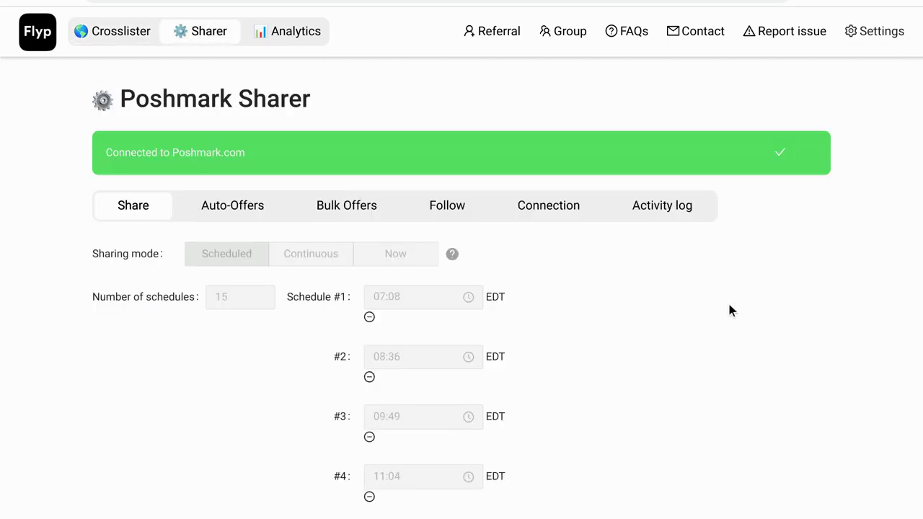
Review the Poshmark Sharer's activity log, and open a blank new item form in the Crosslister
left_click(662, 207)
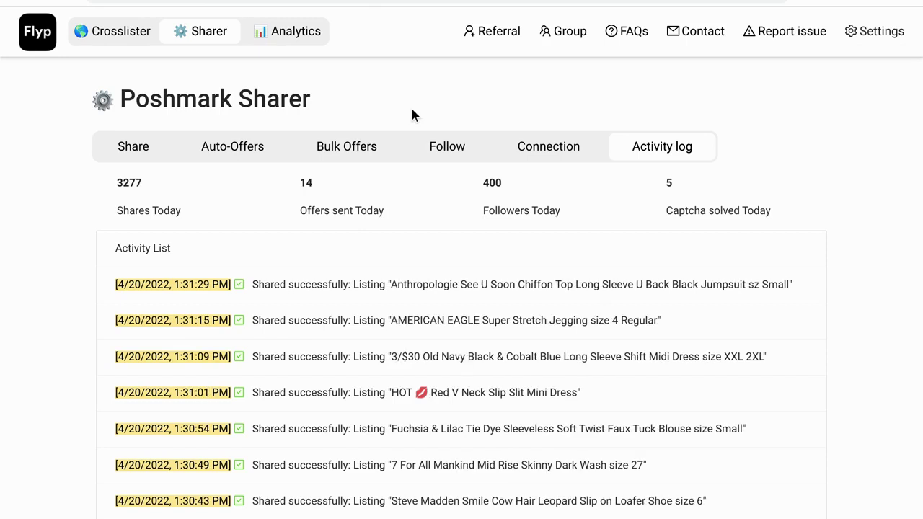
left_click(127, 33)
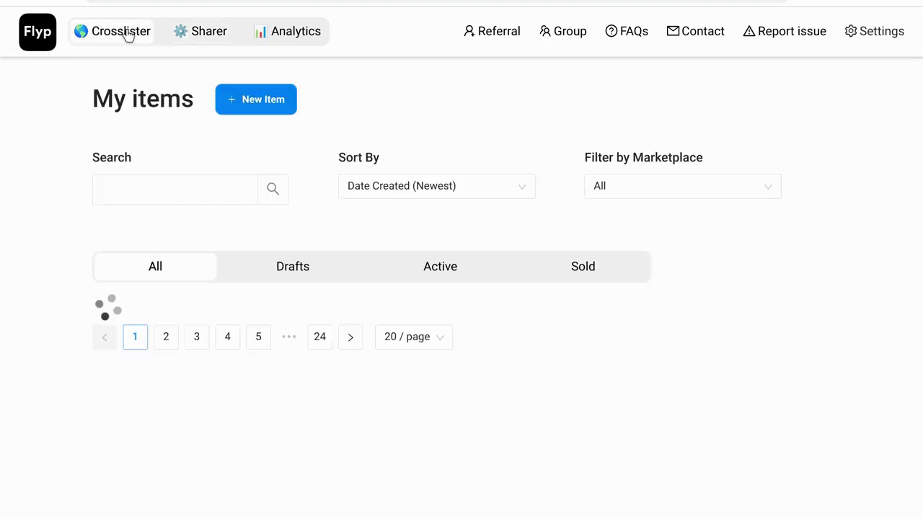
left_click(234, 99)
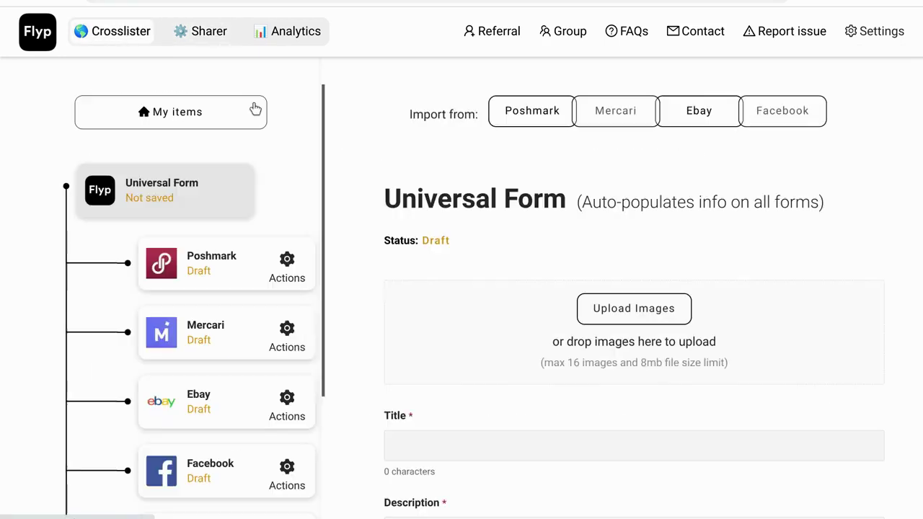
Return to the Poshmark Sharer's Share settings and look through the list of sharing schedules
scroll(255, 108, "down", 5)
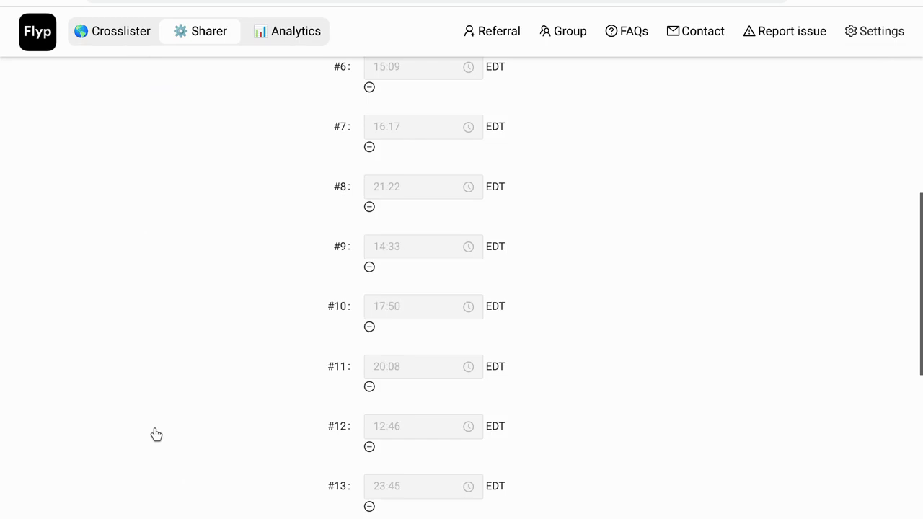
scroll(157, 434, "up", 7)
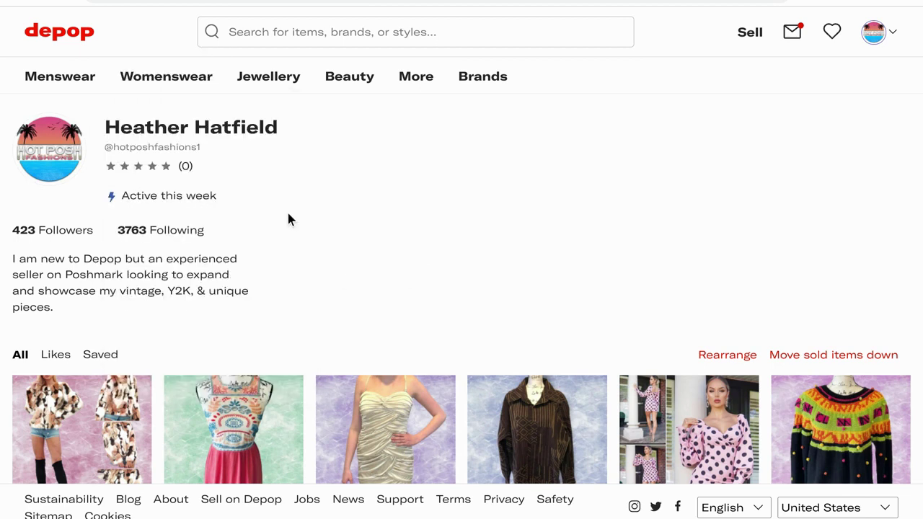
Switch to the Depop shop page and refresh its listings with the Depop Assistant extension
left_click(830, 1)
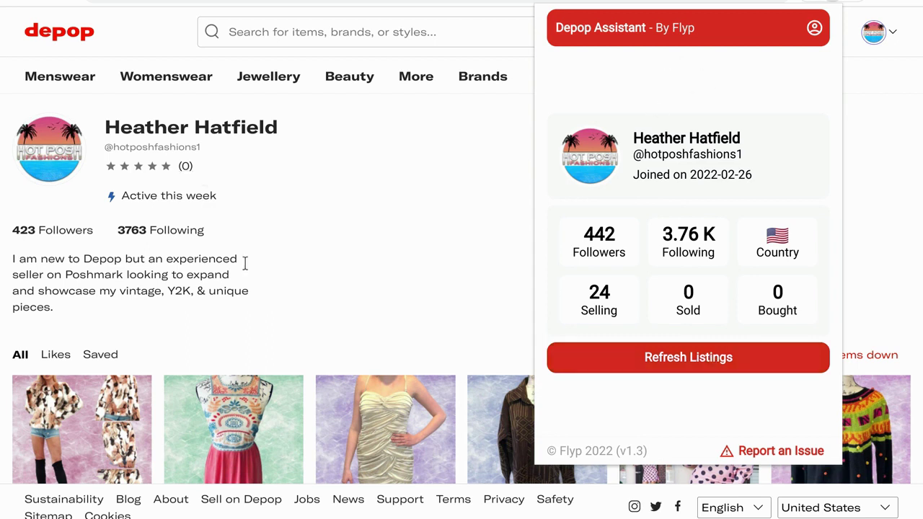
left_click(679, 370)
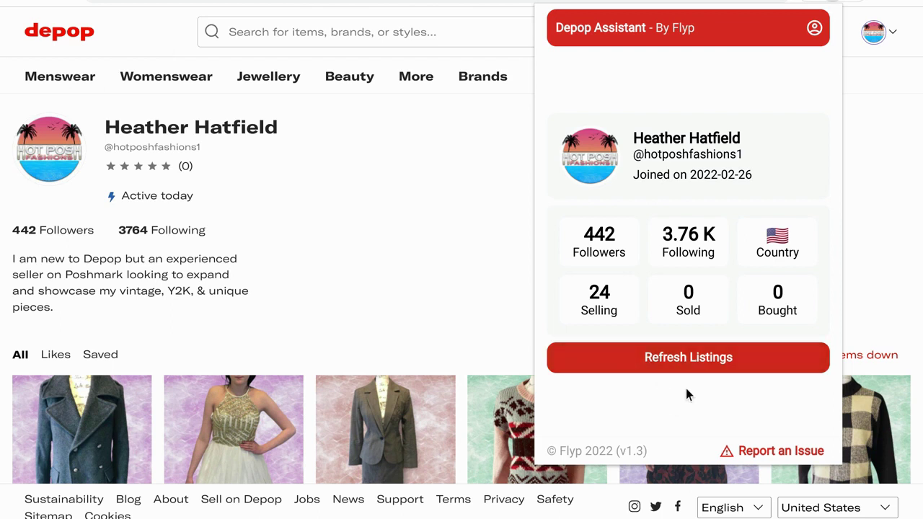
left_click(408, 139)
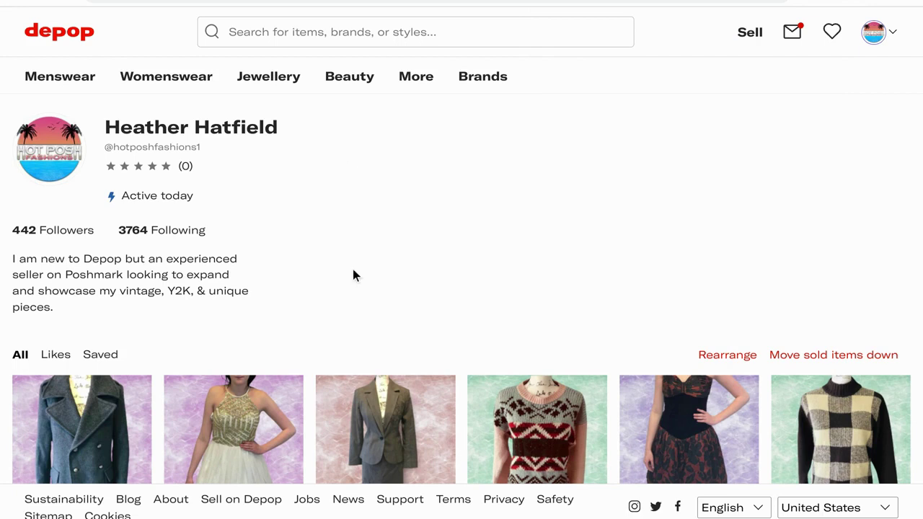
Look through the refreshed Depop shop listings, and return to the Poshmark Sharer's activity log in Flyp
scroll(533, 287, "down", 8)
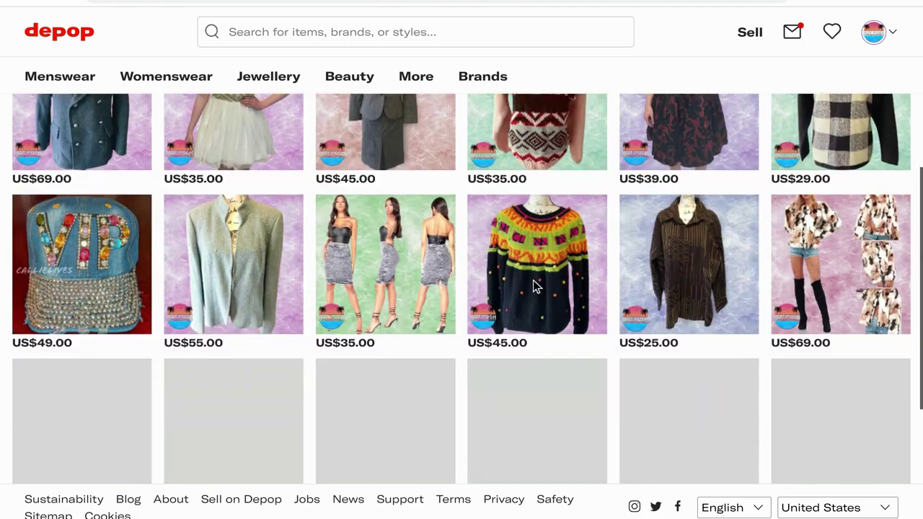
scroll(532, 287, "up", 2)
scroll(533, 282, "up", 7)
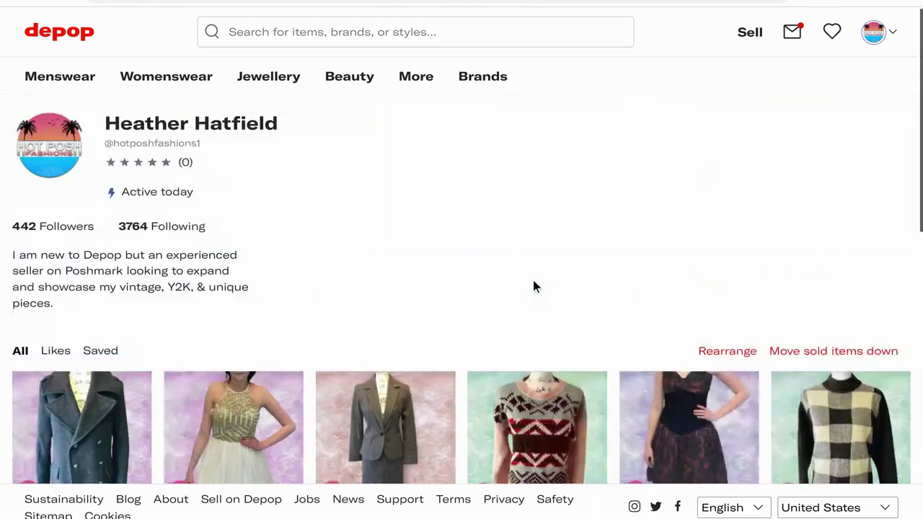
scroll(533, 281, "down", 5)
scroll(533, 286, "down", 5)
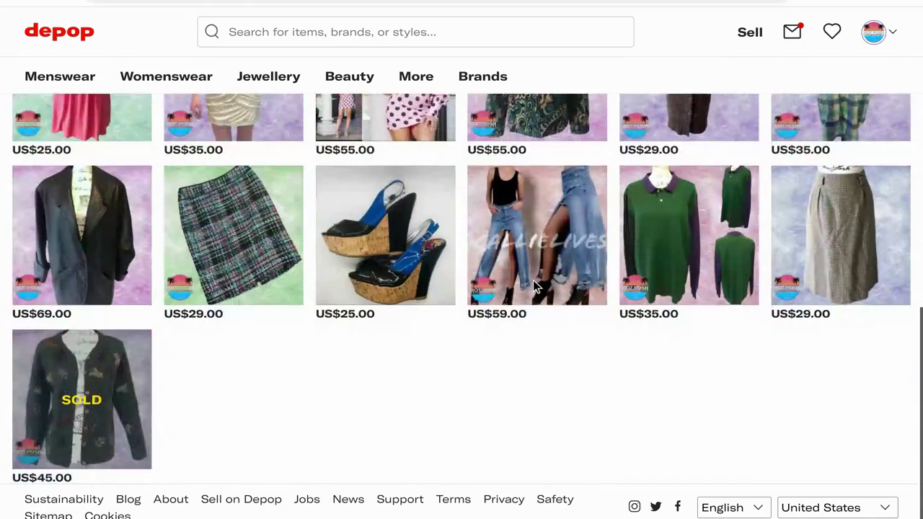
scroll(533, 287, "up", 9)
scroll(533, 287, "up", 2)
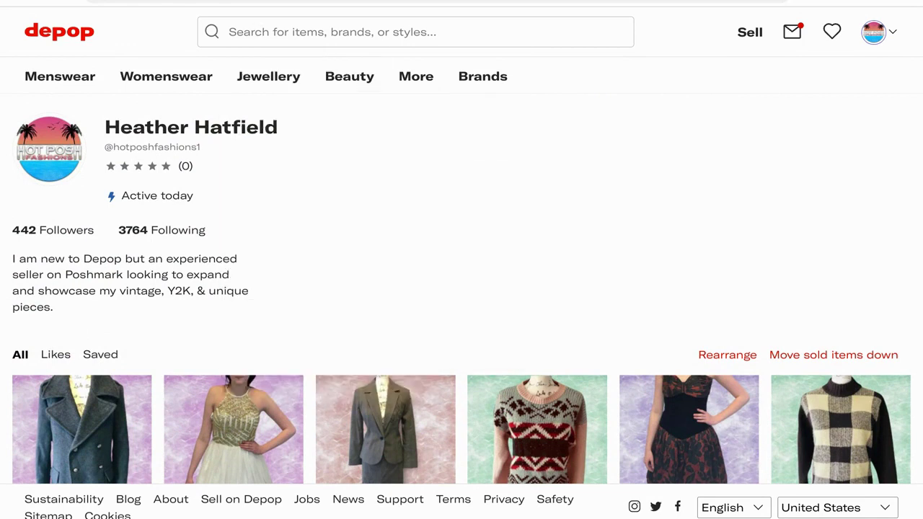
left_click(144, 1)
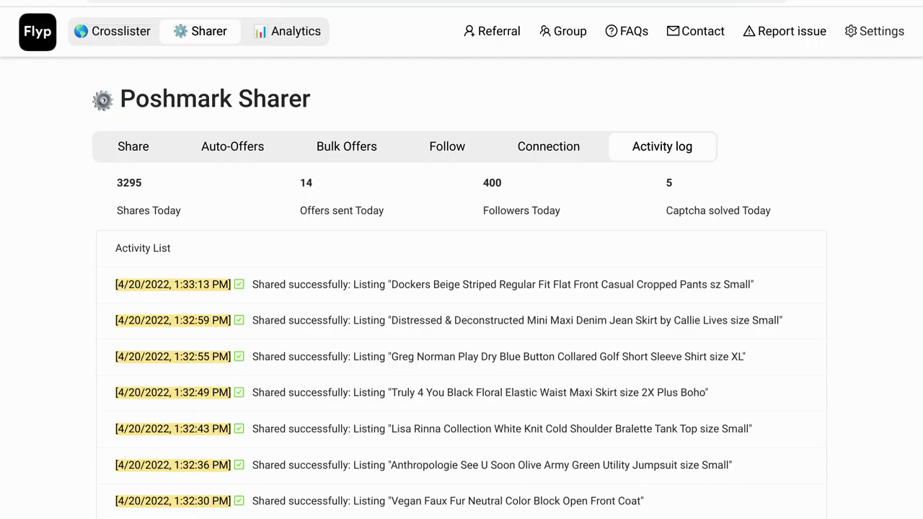